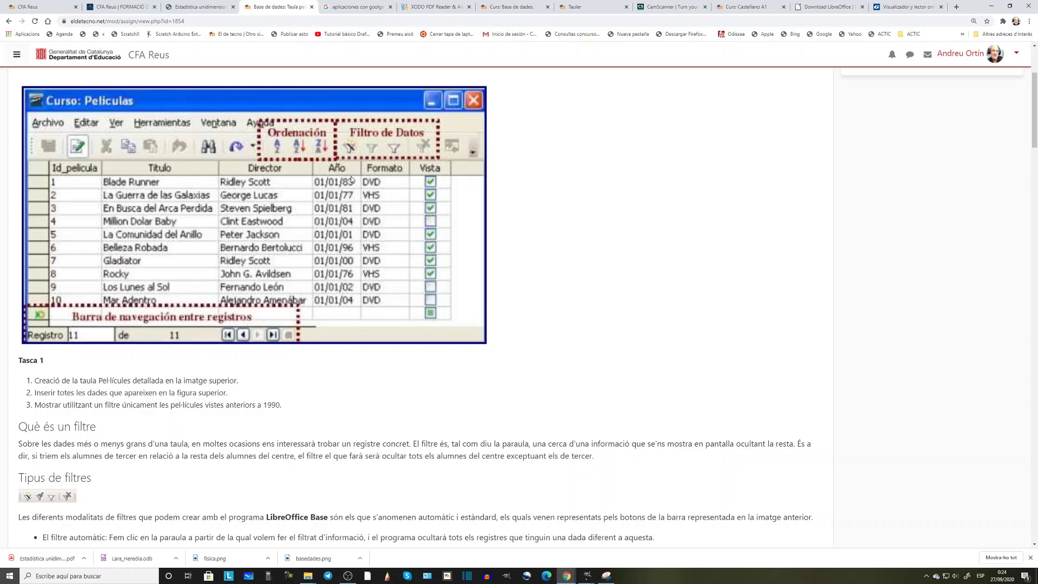
Launch LibreOffice Base from the Windows search.
scroll(275, 287, "down", 1)
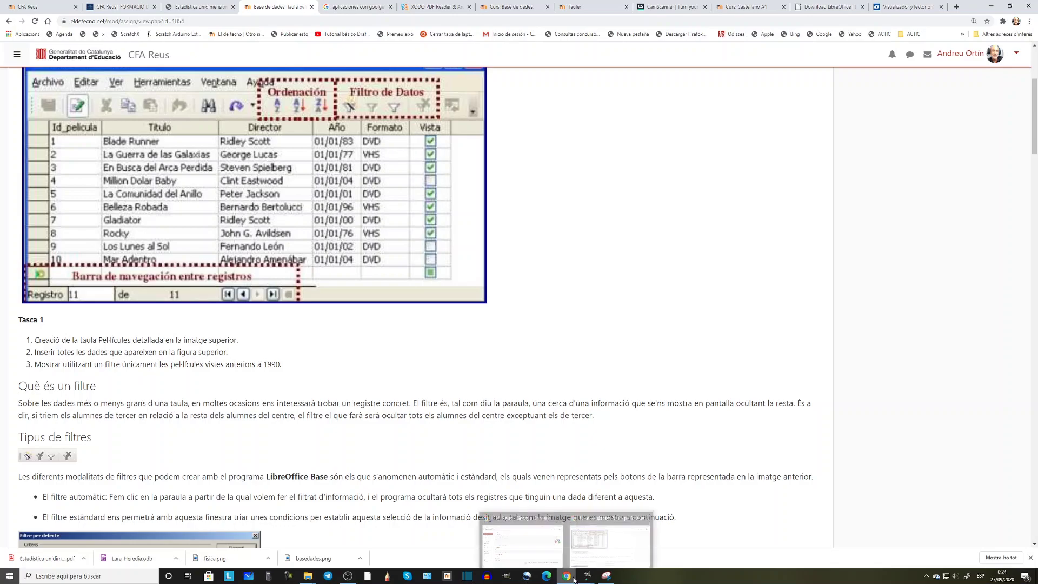
left_click(100, 578)
type("libr")
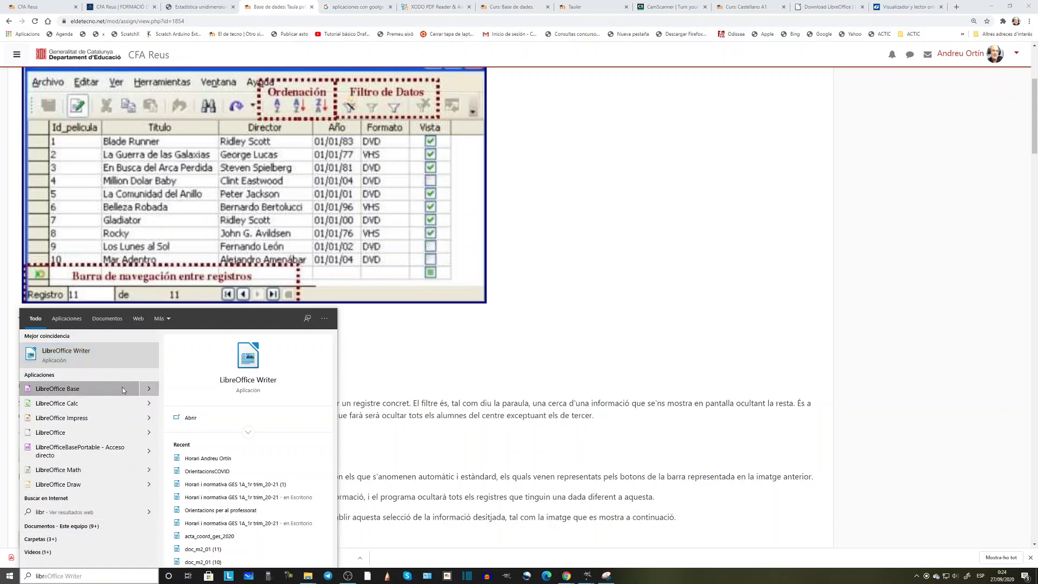
left_click(122, 387)
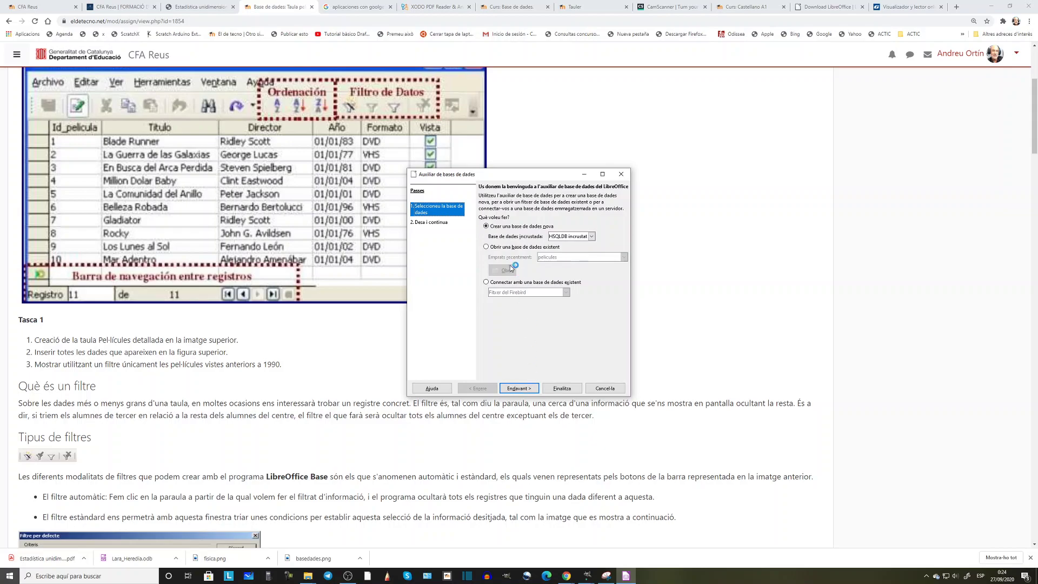
Finish the database wizard and save it as pelicules.odb, overwriting the existing file.
left_click(522, 390)
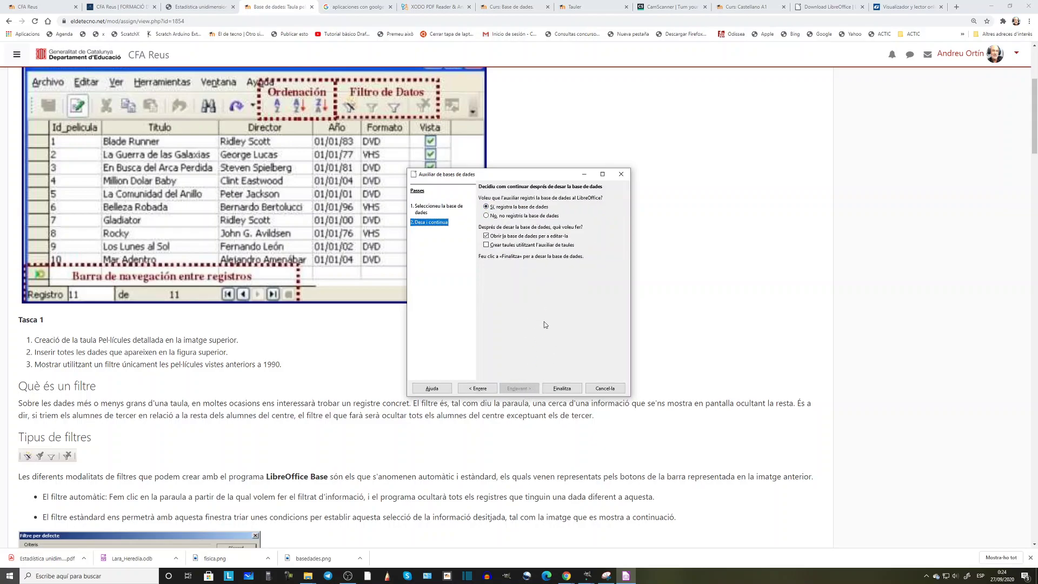
left_click(562, 389)
left_click(499, 240)
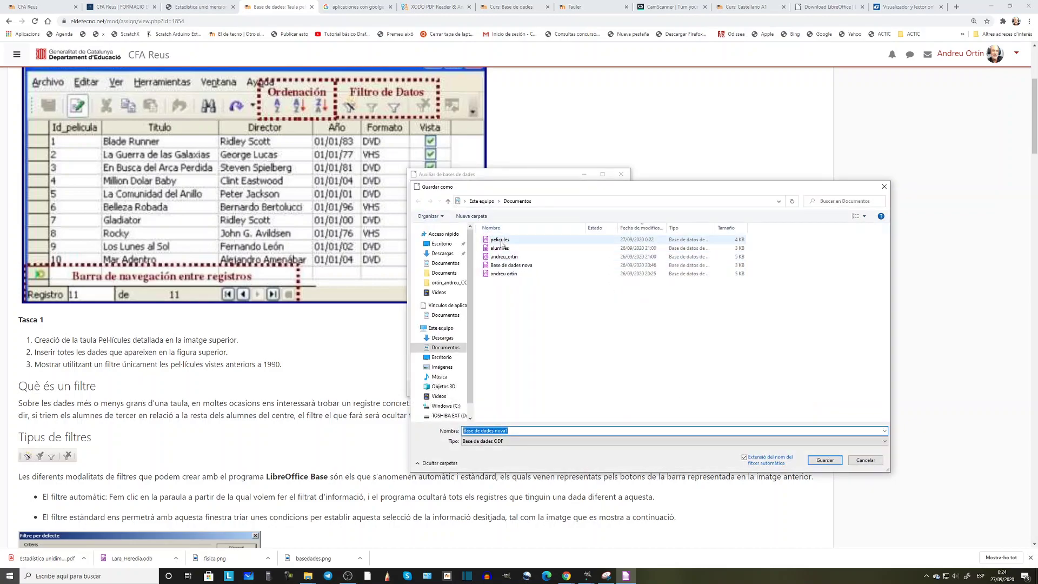
left_click(824, 460)
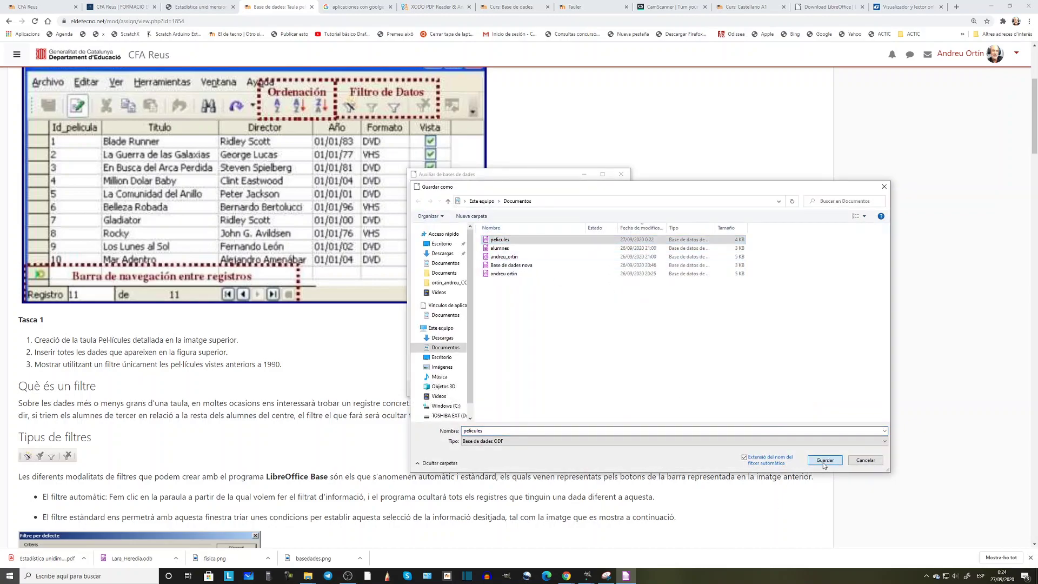
left_click(541, 289)
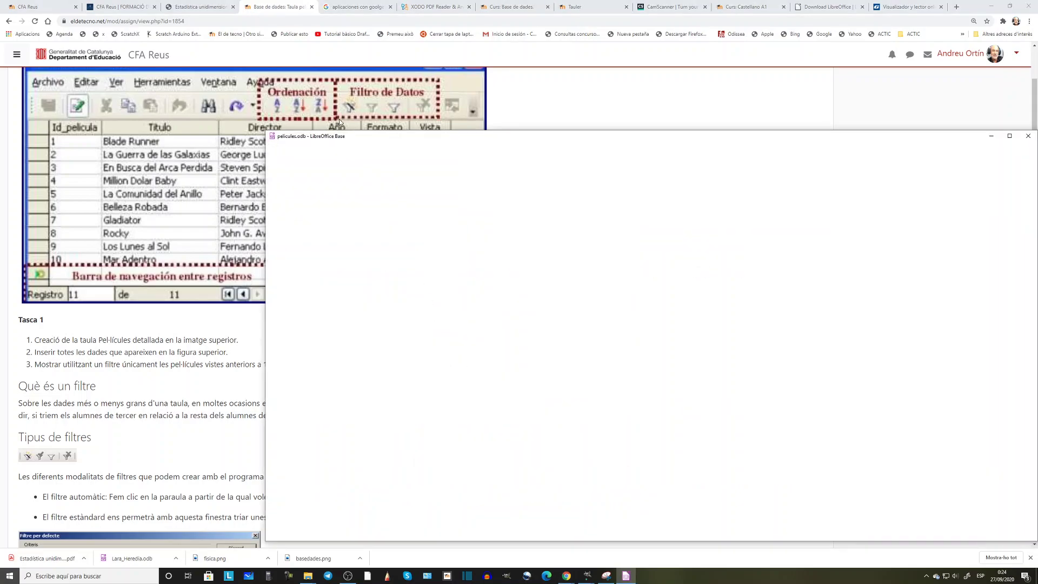
Start a new table in design view with a first field named Id_pelicula.
left_click(547, 218)
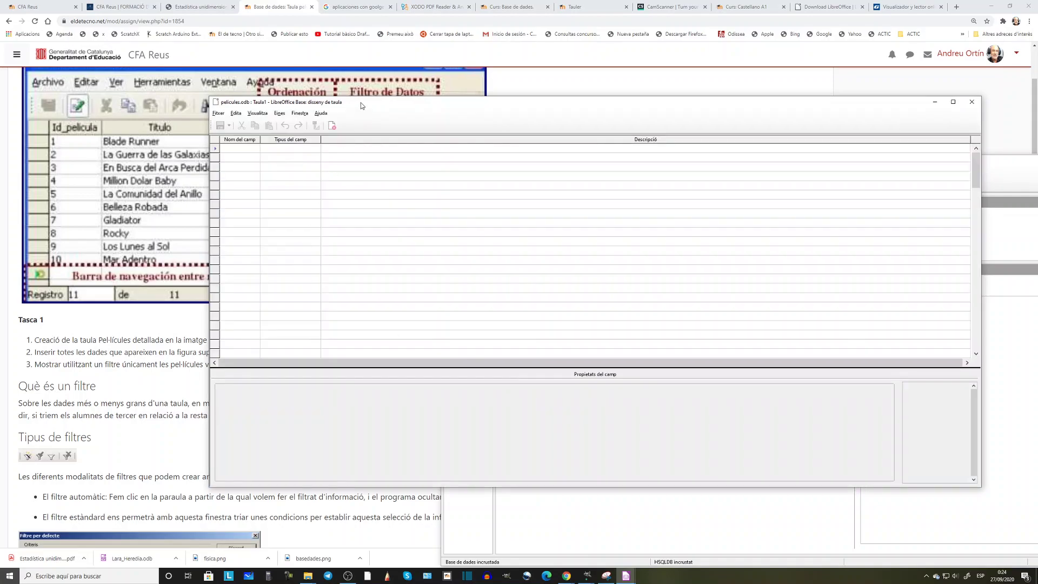
left_click_drag(362, 107, 583, 135)
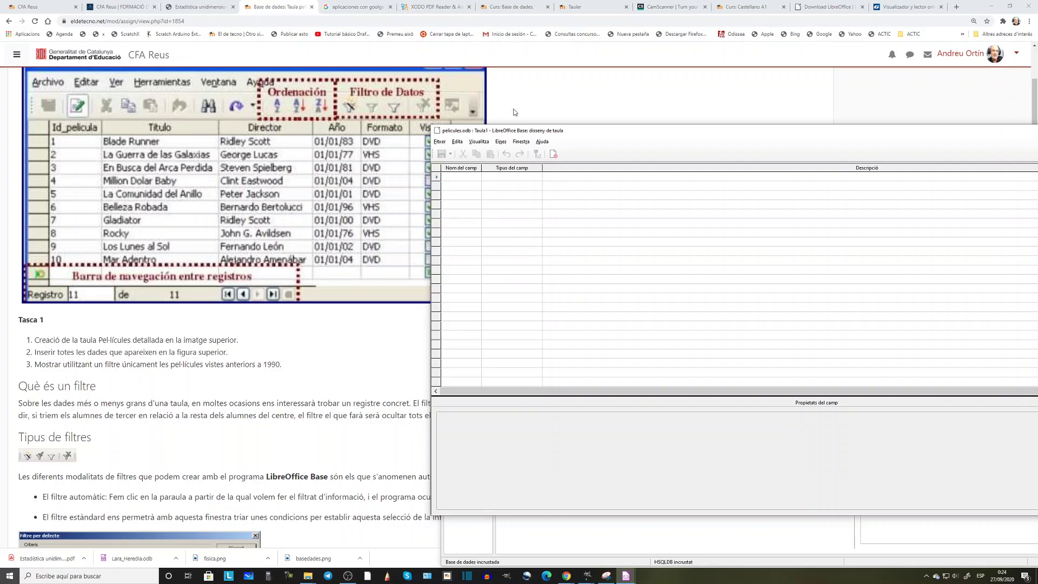
left_click_drag(571, 130, 600, 135)
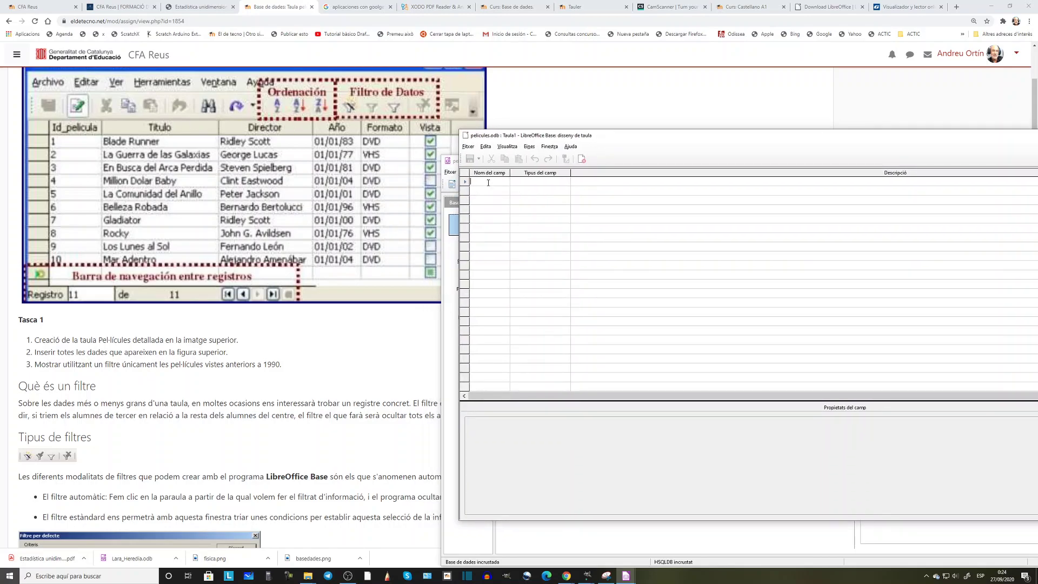
type("Id")
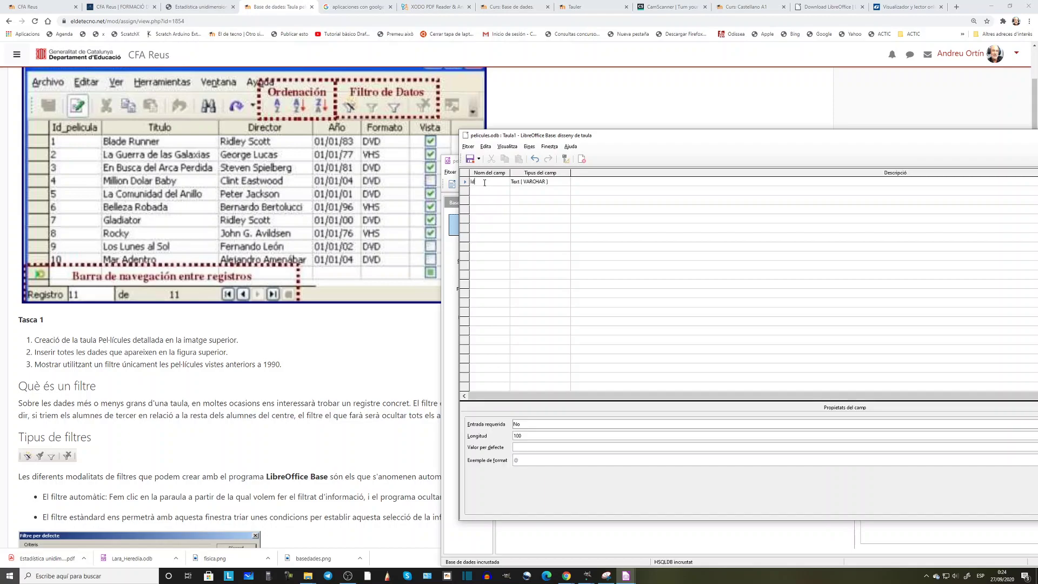
type("_pelicula")
left_click(482, 193)
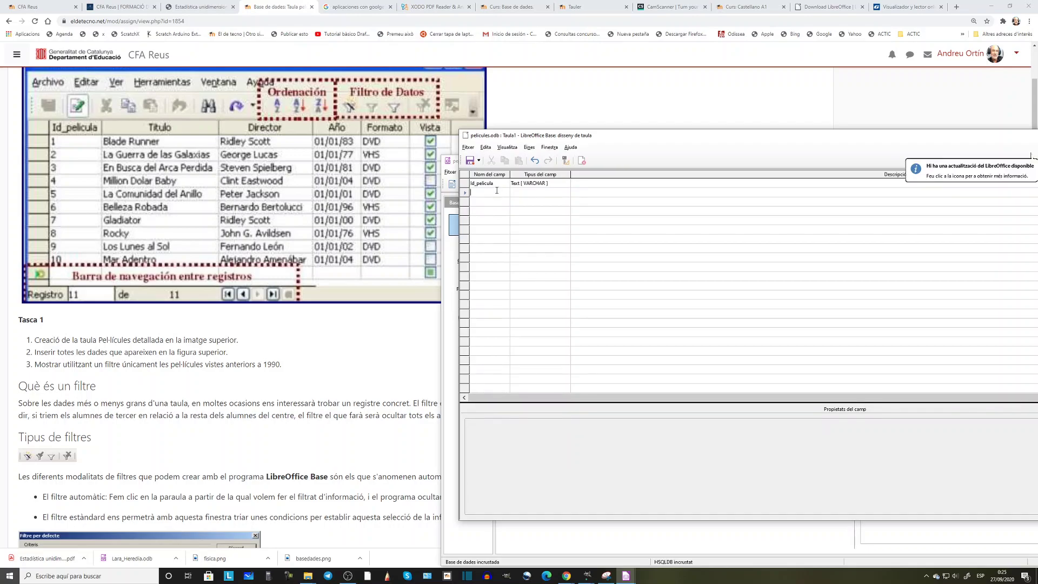
Make Id_pelicula an Enter [INTEGER] primary key with automatic value Sí.
left_click(533, 184)
left_click(566, 183)
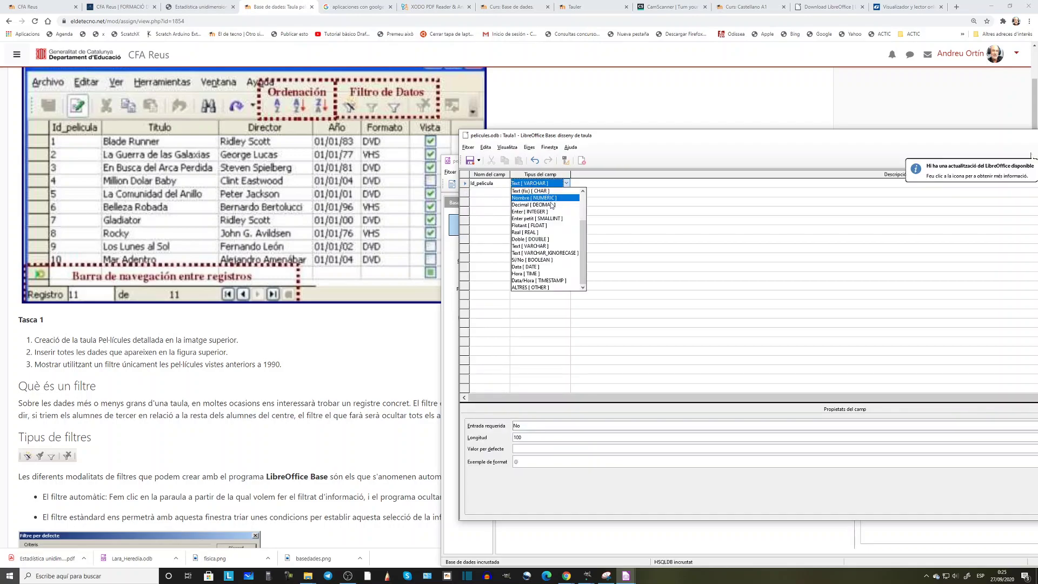
left_click(536, 211)
right_click(466, 183)
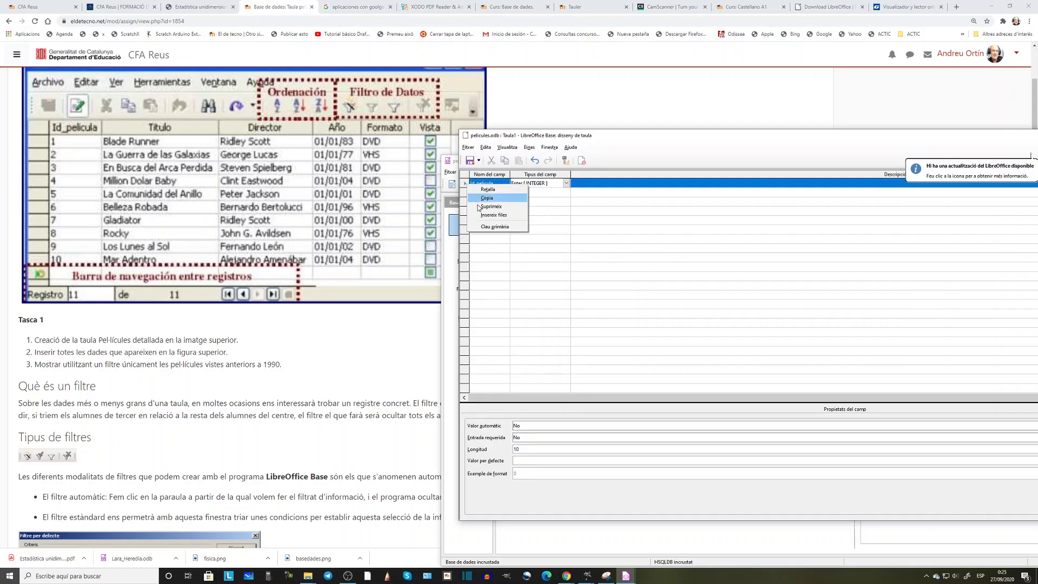
left_click(491, 226)
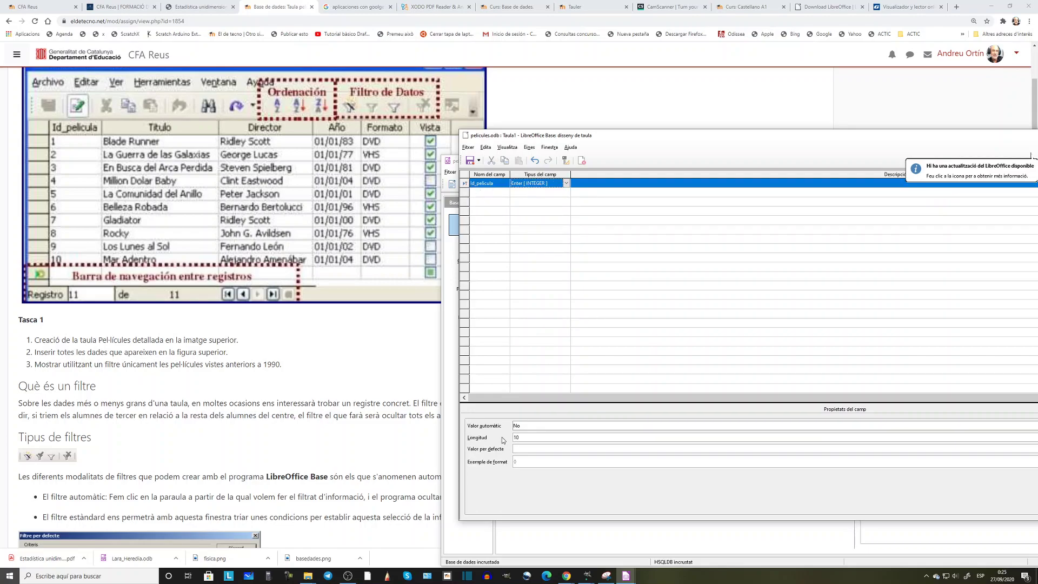
left_click(521, 427)
key("Down")
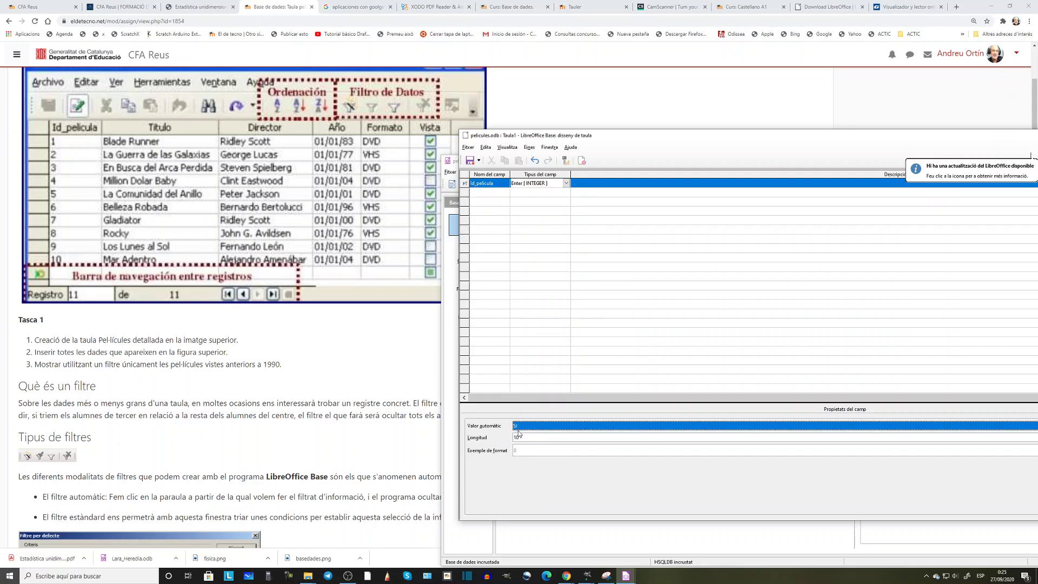
left_click(493, 193)
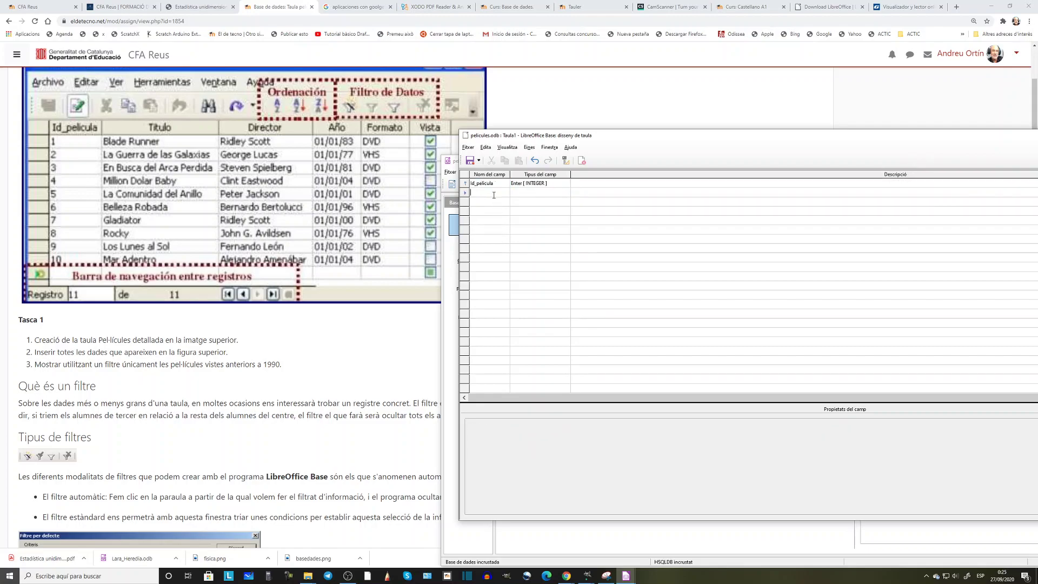
Add Titol and Director fields, then an Any field of type Data [DATE].
type("Titol")
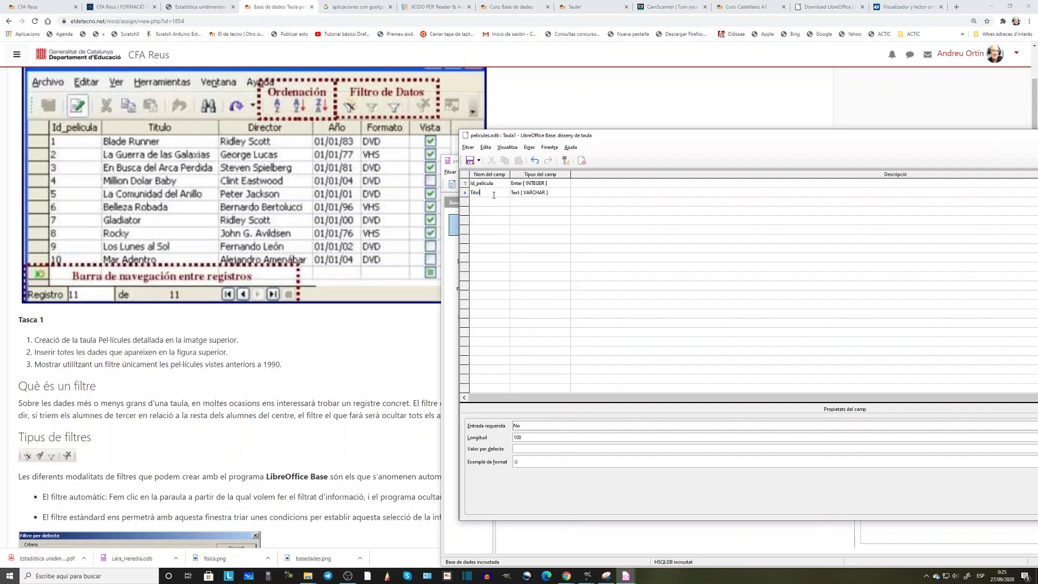
left_click(493, 202)
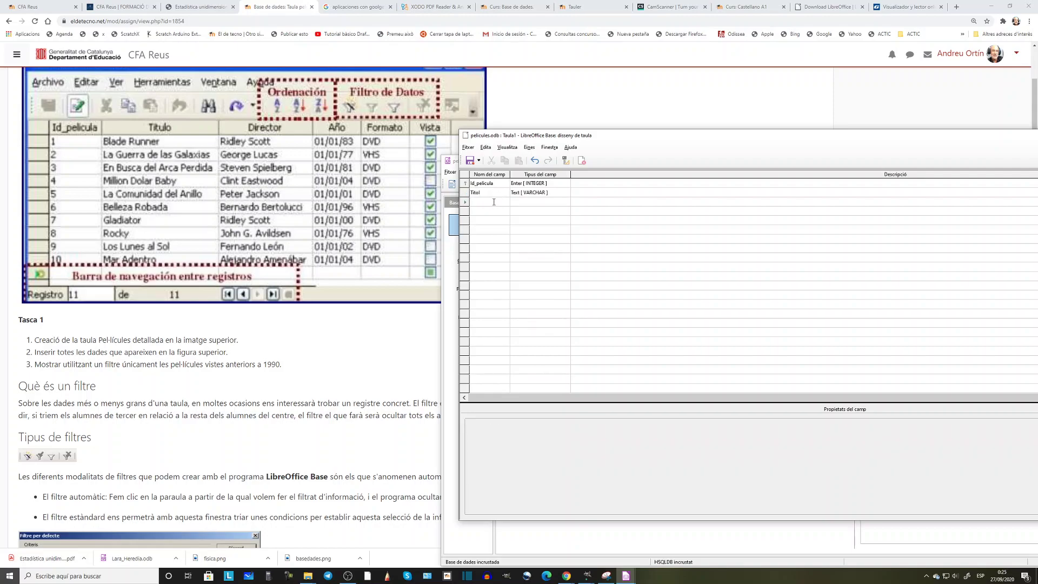
type("Director")
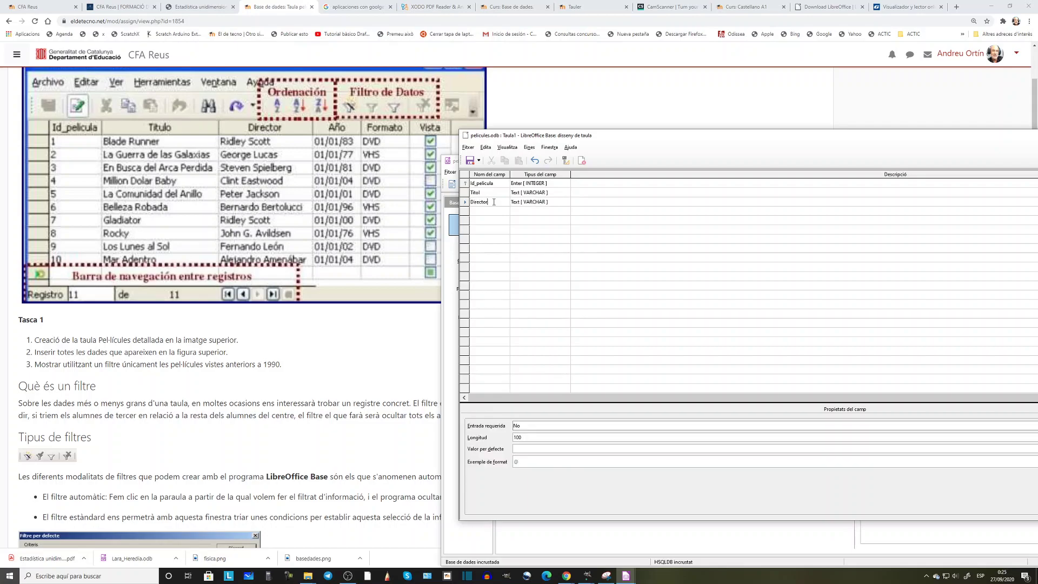
left_click(487, 213)
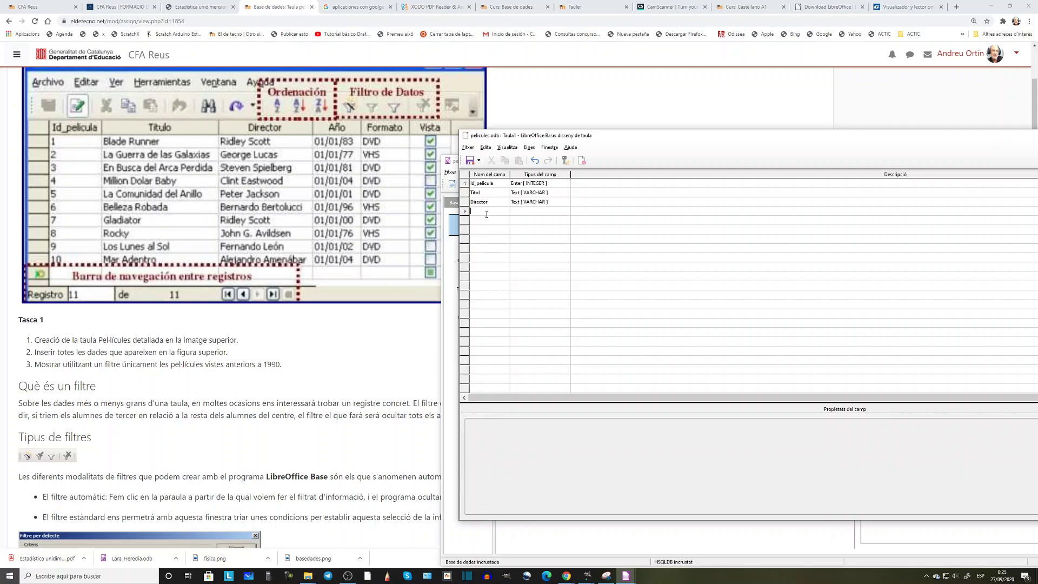
type("A")
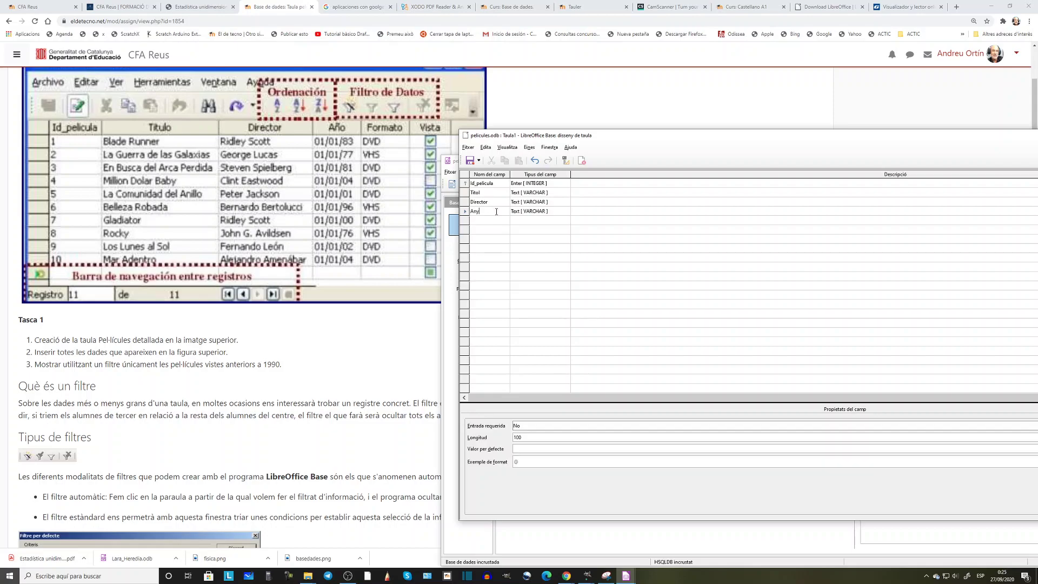
type("ny")
left_click(549, 210)
left_click(567, 212)
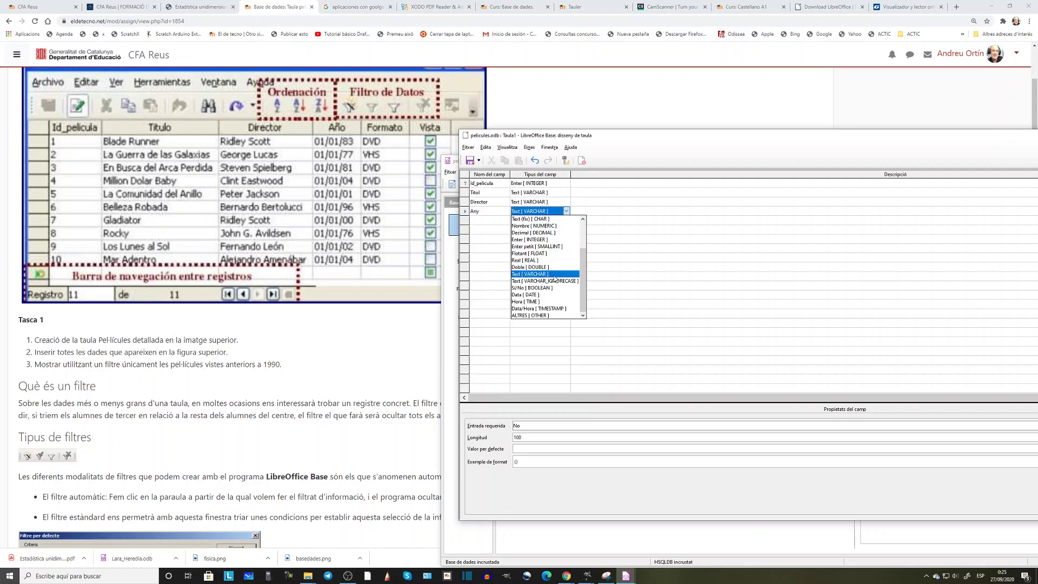
left_click(557, 294)
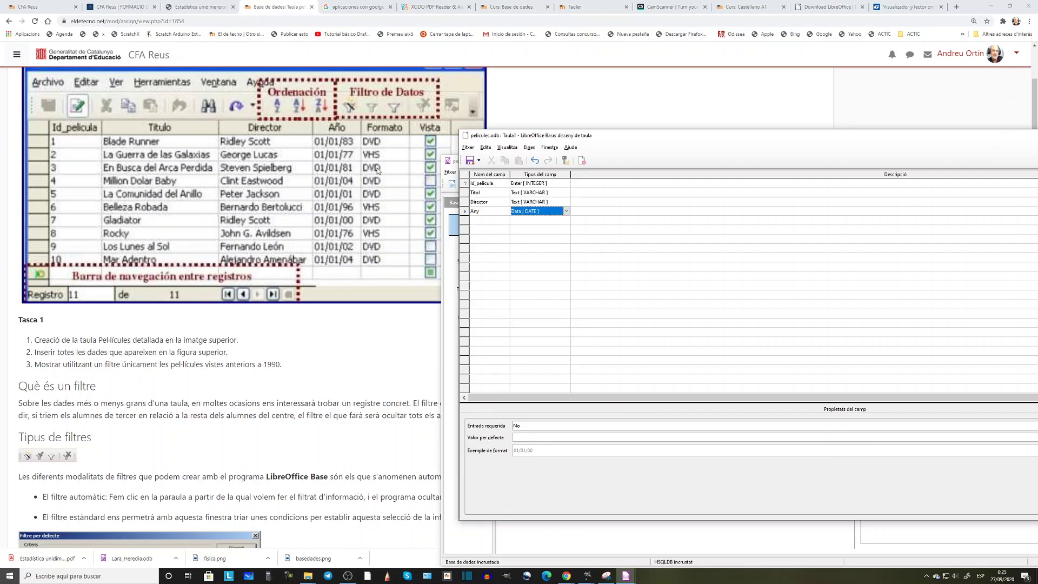
left_click_drag(793, 140, 533, 132)
Give the Any field the DD/MM/YY date display format.
left_click(875, 444)
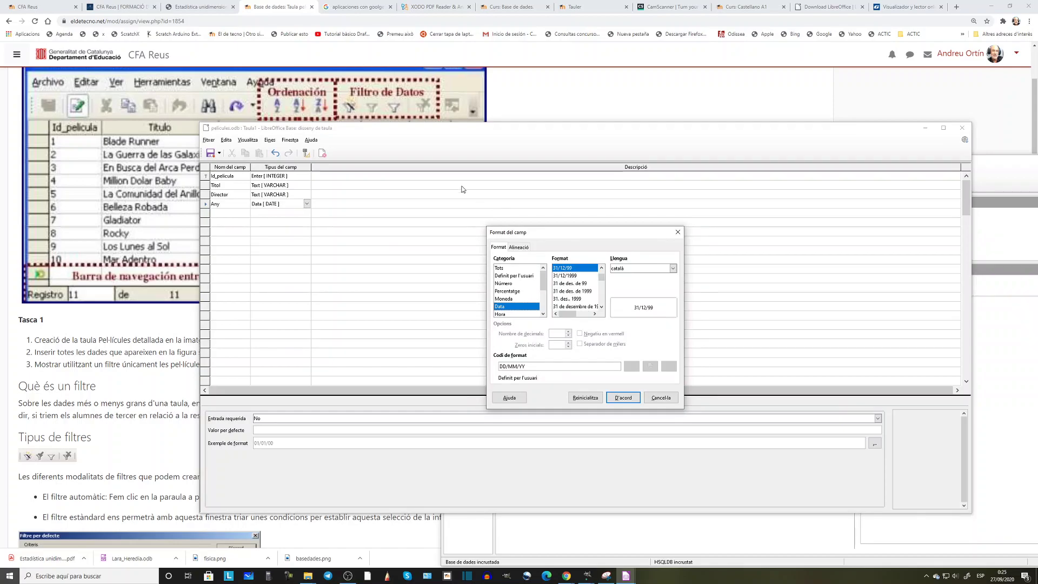
left_click_drag(346, 129, 554, 128)
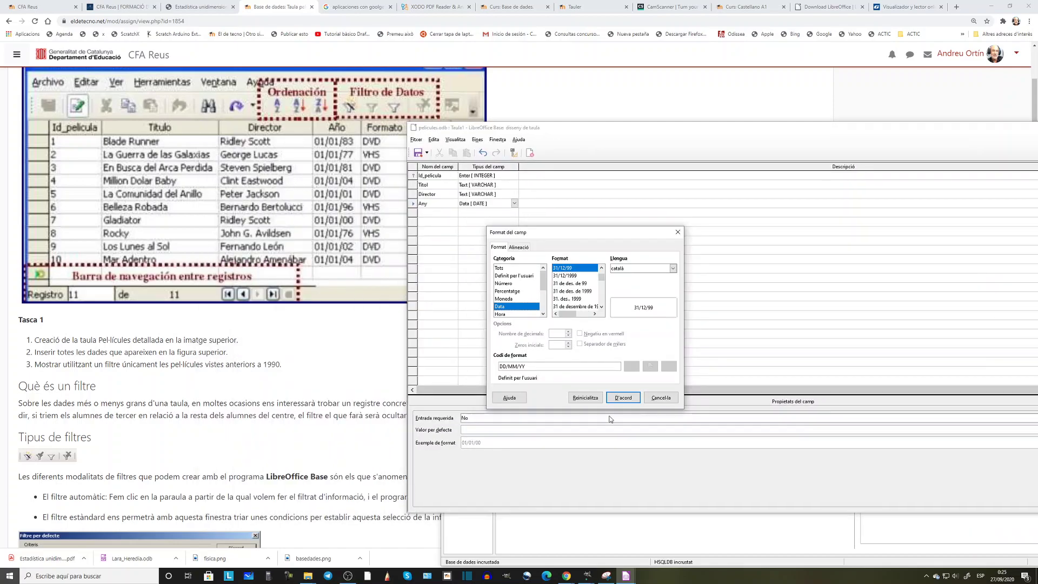
left_click(626, 398)
left_click(427, 214)
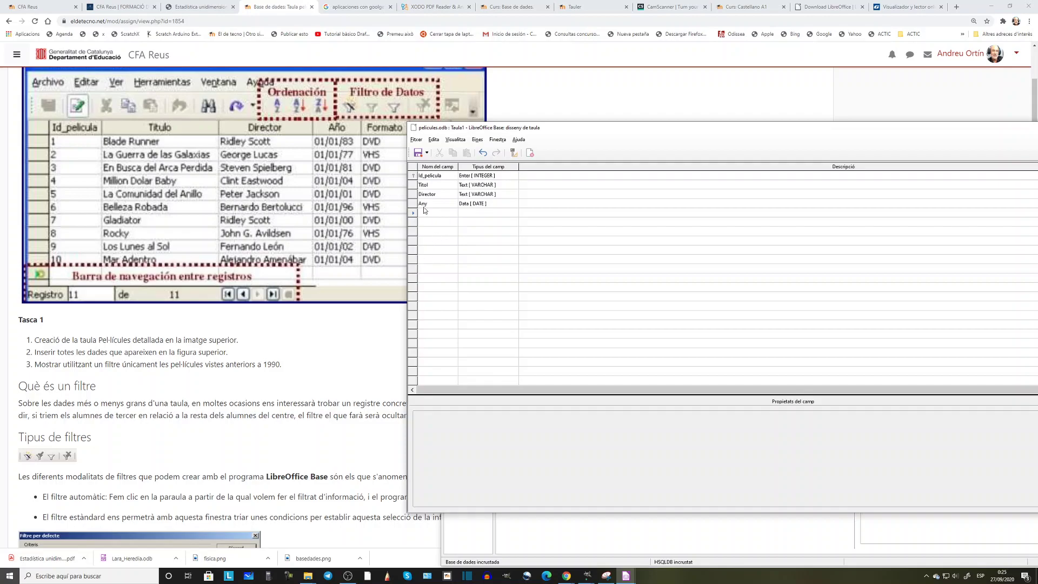
Add a Format text field with length 3.
type("Format")
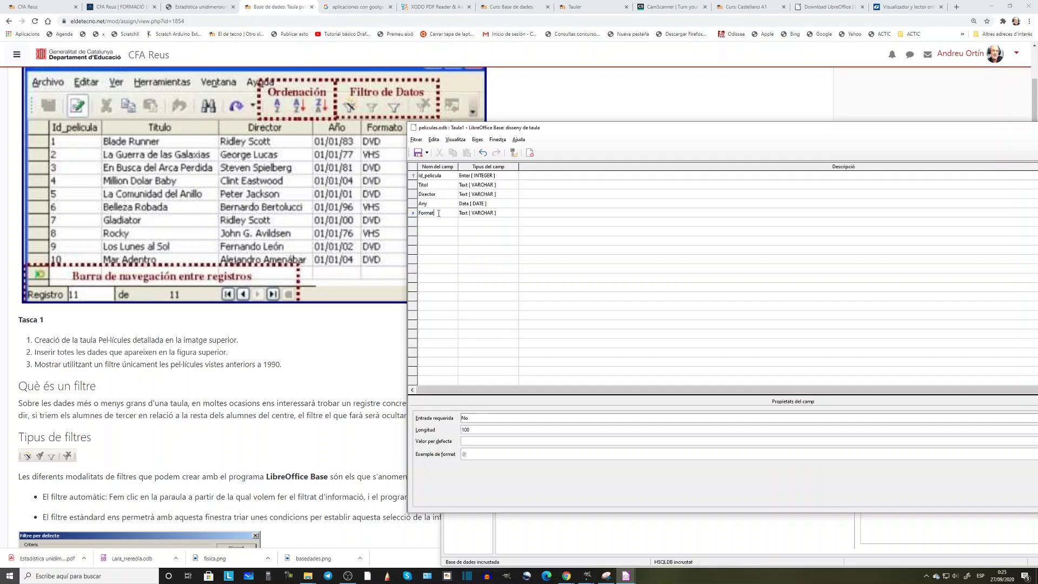
left_click(507, 215)
left_click(423, 427)
type("3")
left_click(454, 223)
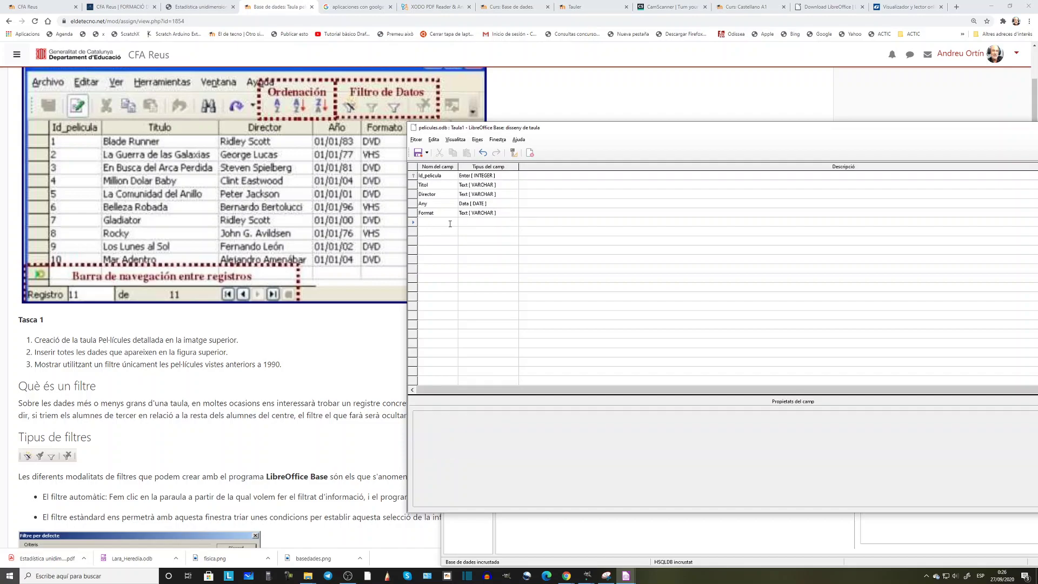
Add a Vista field of type Sí/No [BOOLEAN] and check the Titol field's type.
key("alt+Tab")
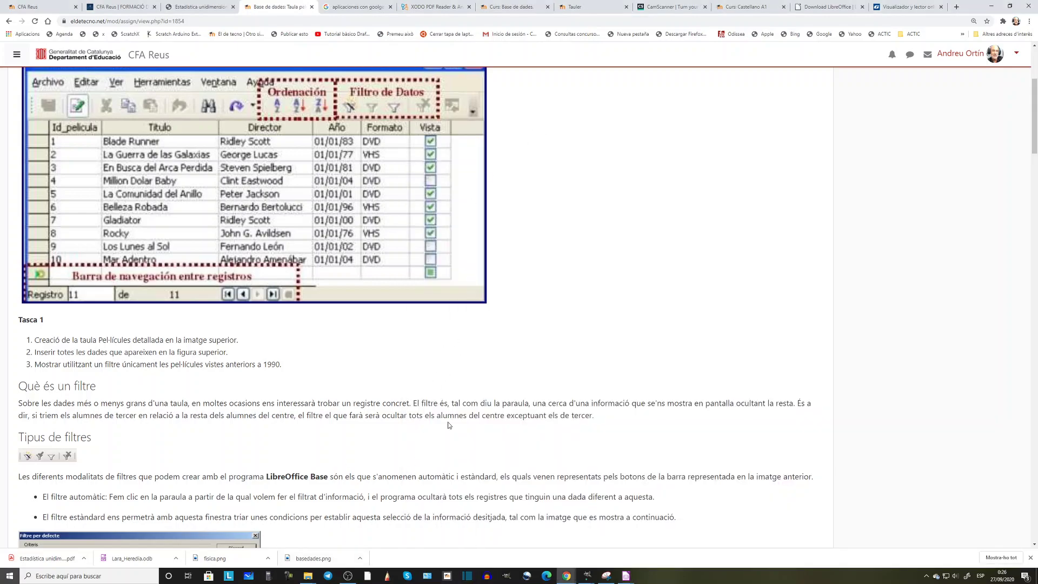
mouse_move(625, 575)
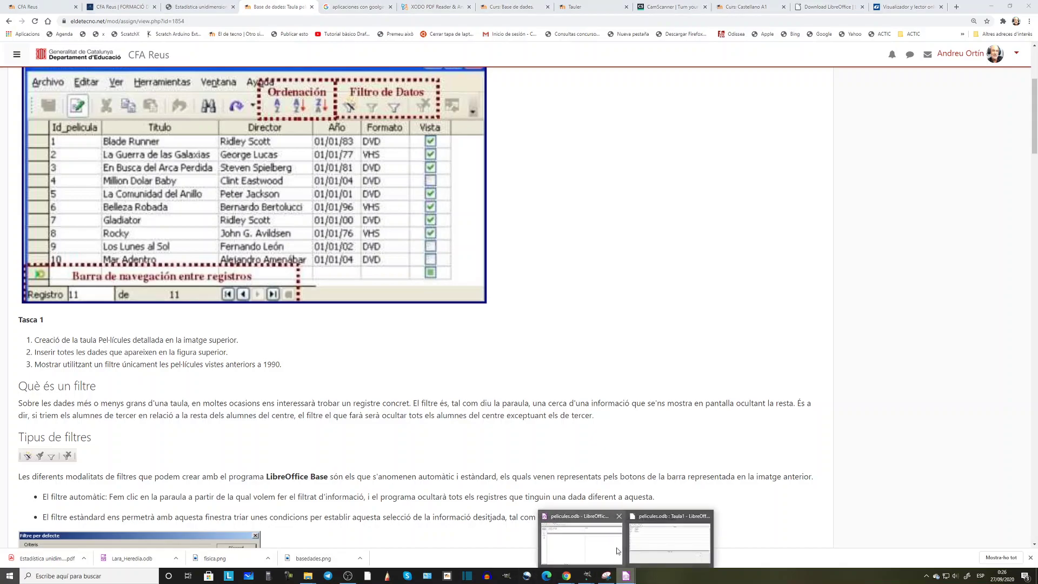
left_click(648, 537)
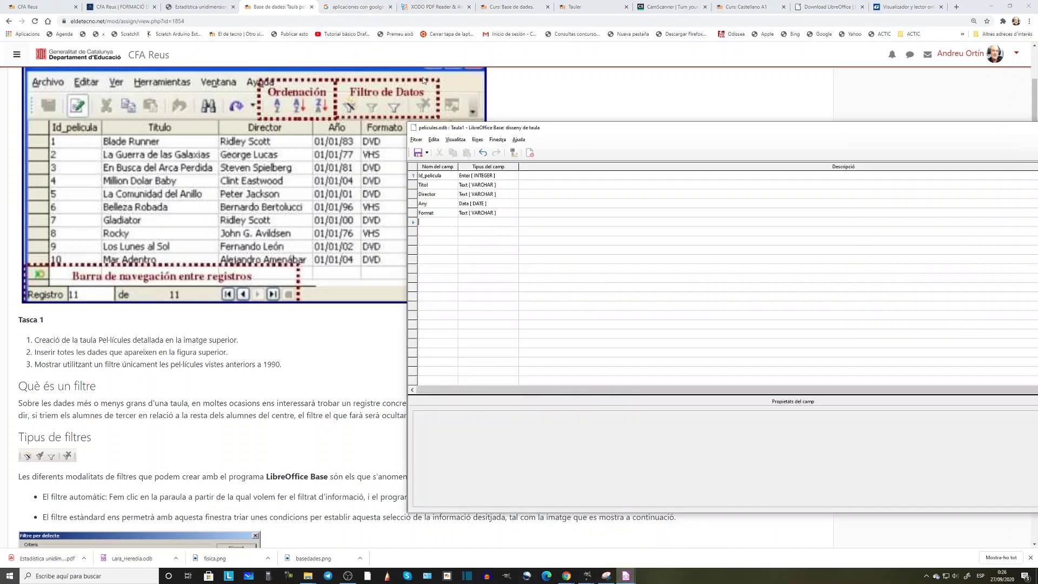
left_click_drag(547, 125, 645, 38)
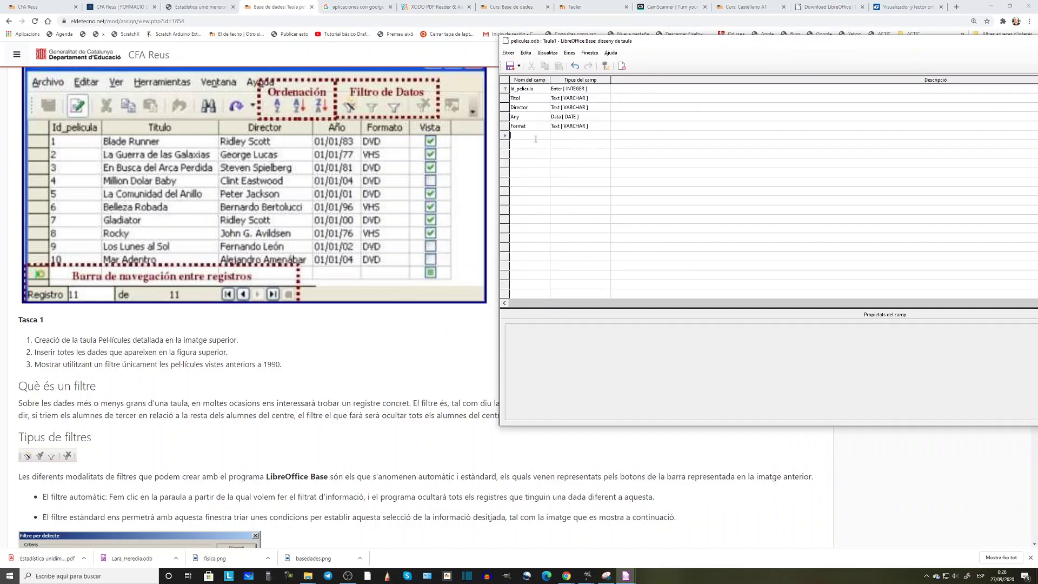
type("Vista")
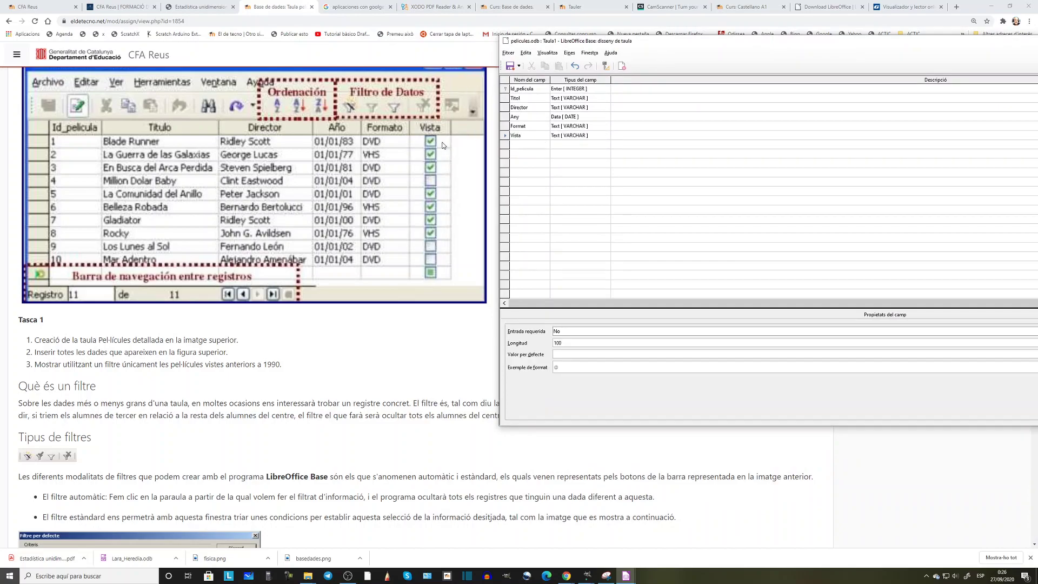
left_click(574, 138)
left_click(609, 135)
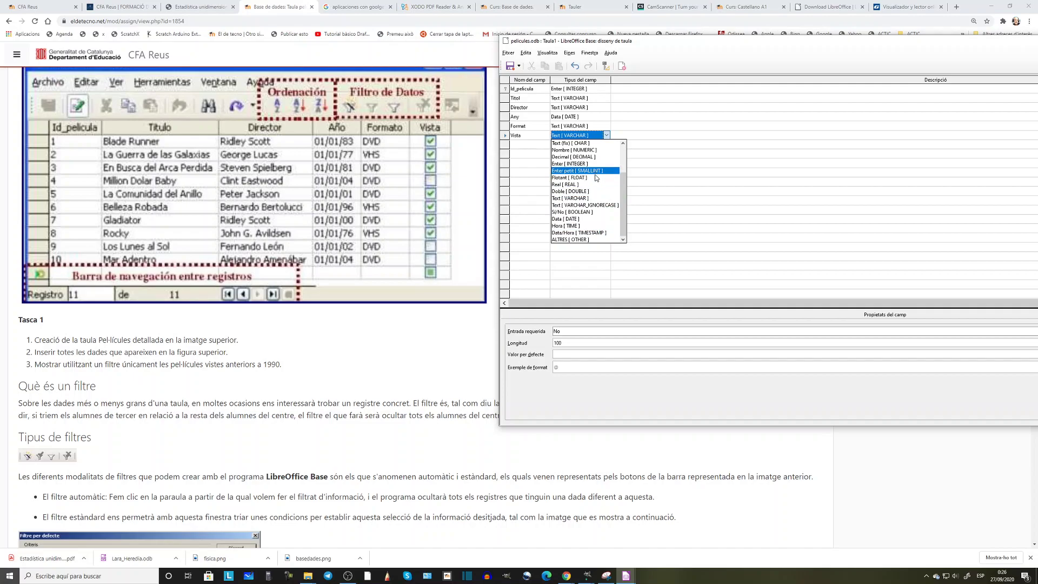
left_click(595, 212)
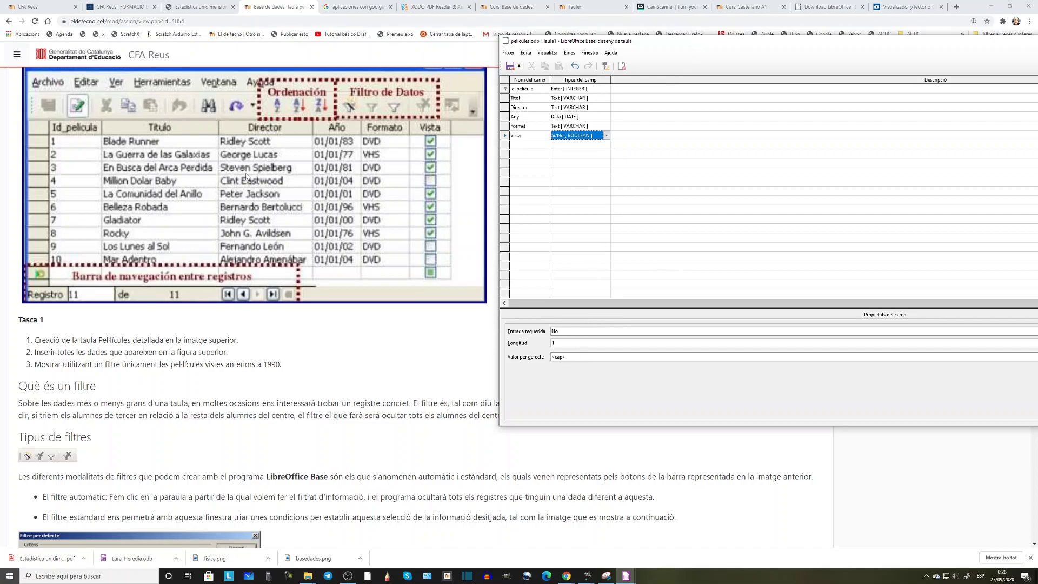
left_click(571, 99)
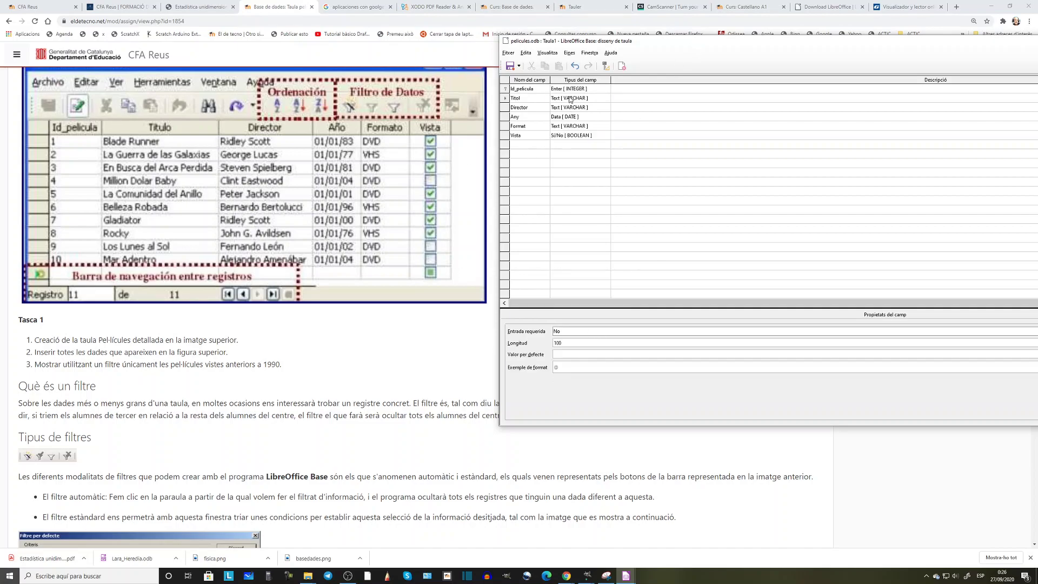
left_click(570, 99)
left_click_drag(659, 42, 416, 58)
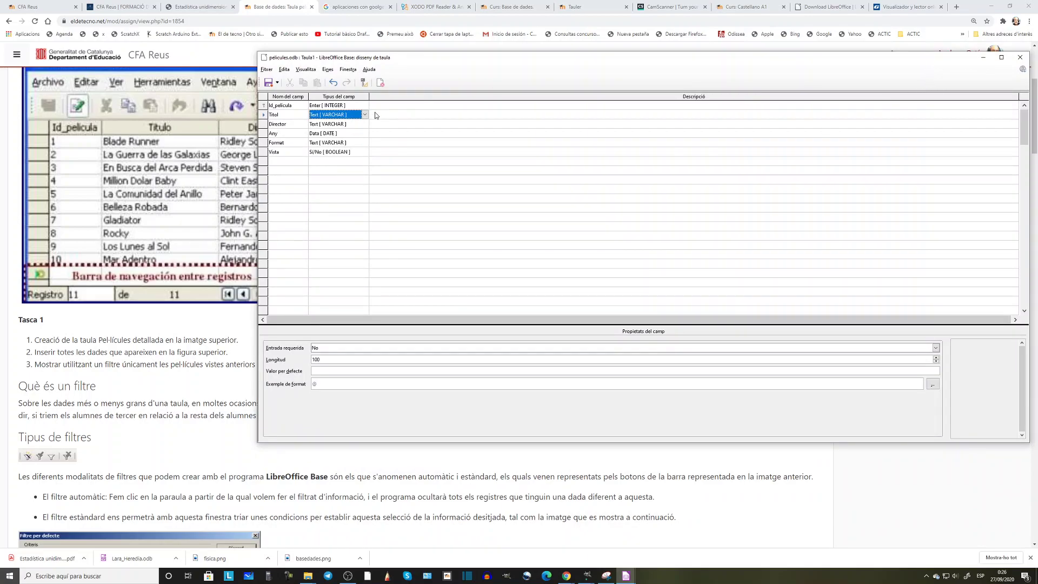
Save the table design as pel·lícules instead of the default Taula1.
left_click(268, 83)
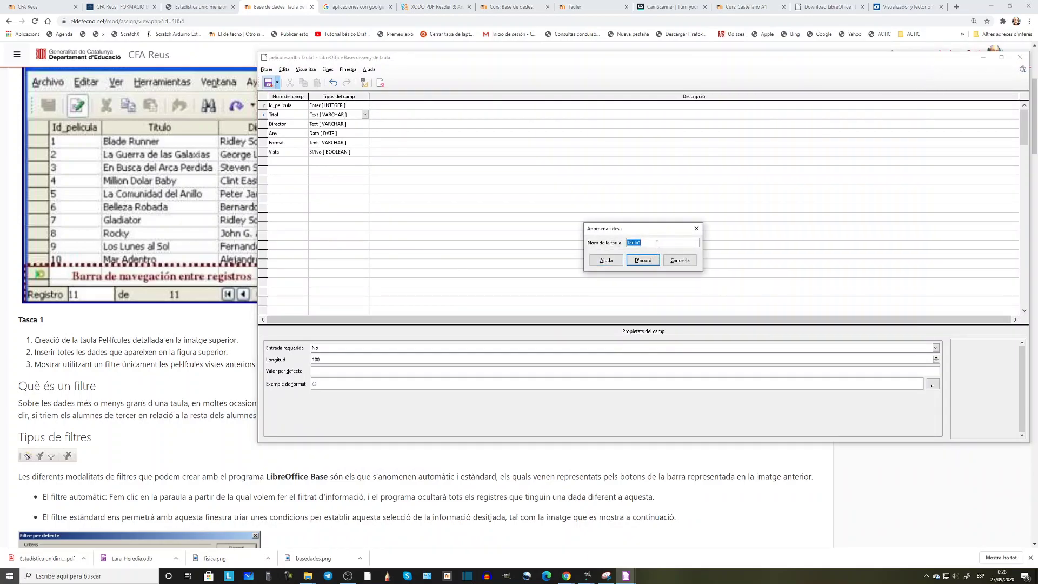
type("pel")
type("les")
left_click(643, 260)
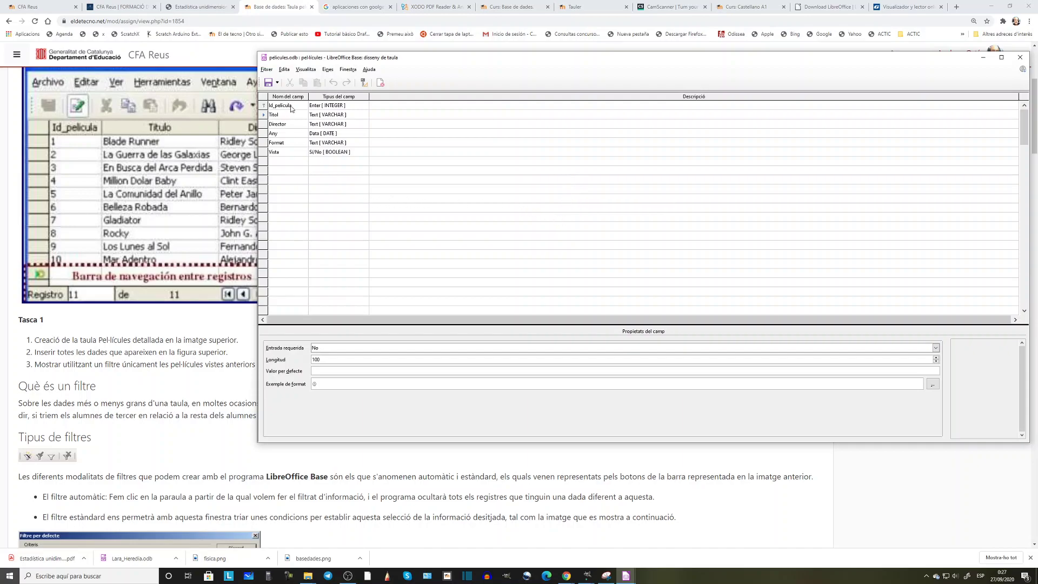
Close the design view, open the pel·lícules table and widen the Titol column.
left_click(1021, 58)
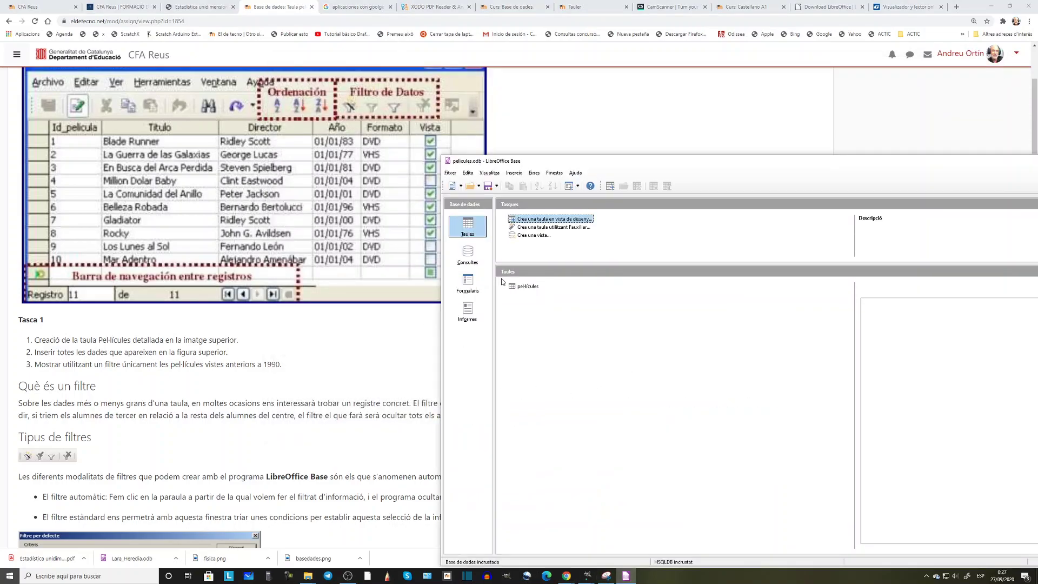
double_click(530, 287)
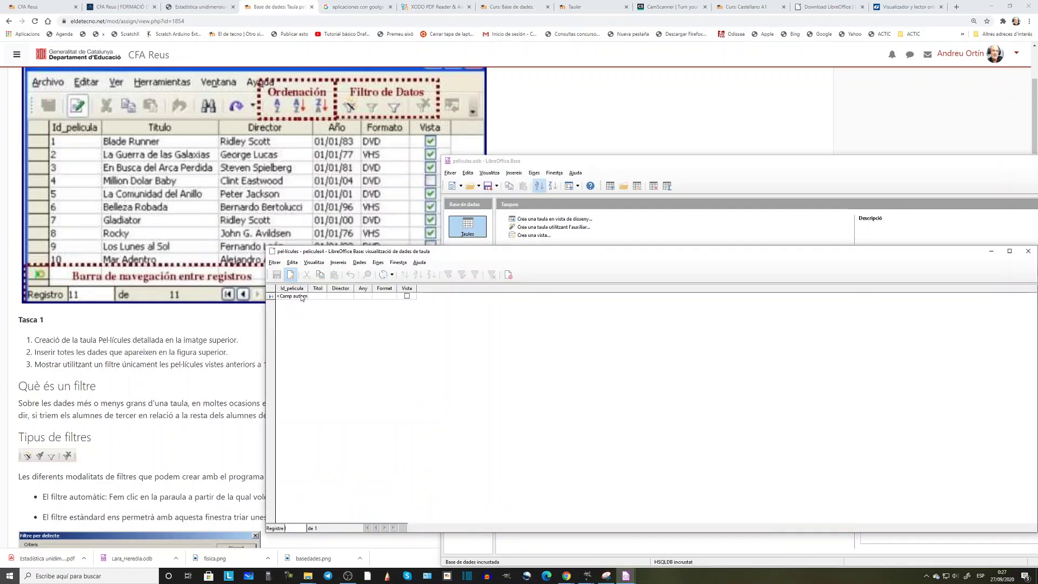
left_click_drag(328, 288, 490, 287)
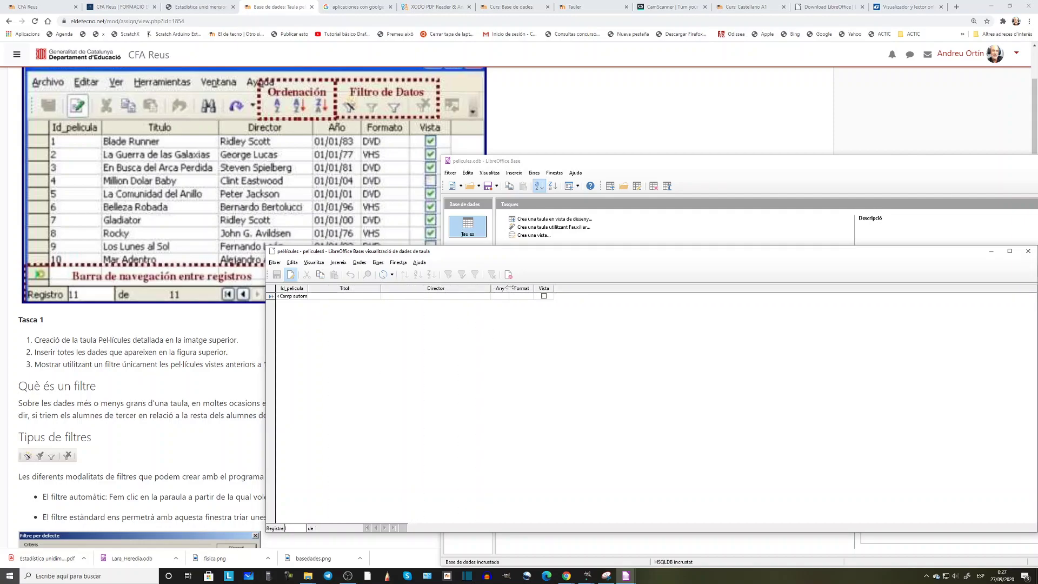
Enter Blade Runner, Ridley Scott, 01/01/83, DVD, marked as seen.
left_click_drag(508, 287, 567, 288)
type("Blade Runner")
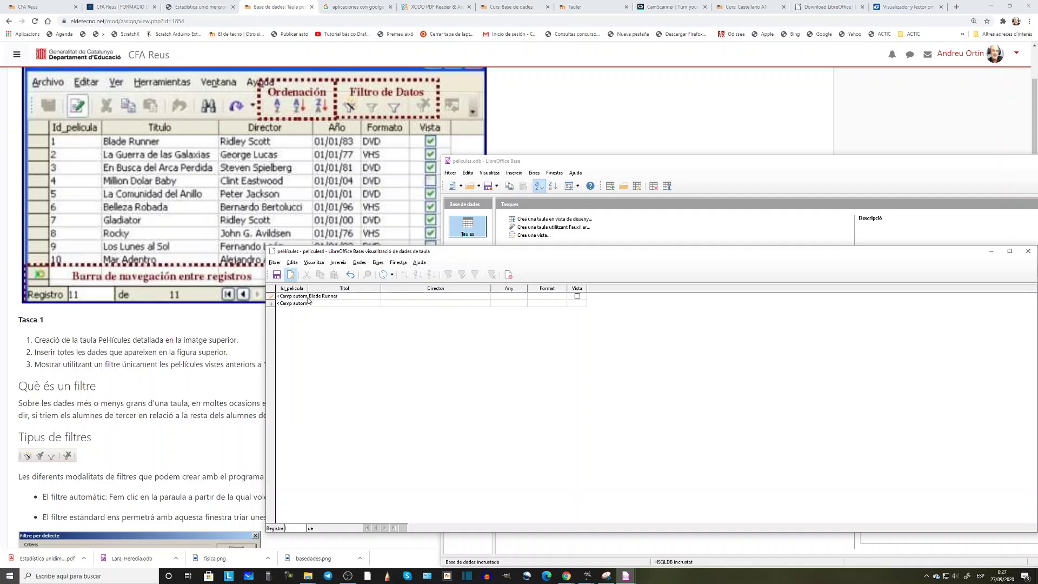
left_click(395, 295)
type("Ridley Scott")
left_click(507, 296)
type("01/01/83")
left_click(547, 297)
type("DVD")
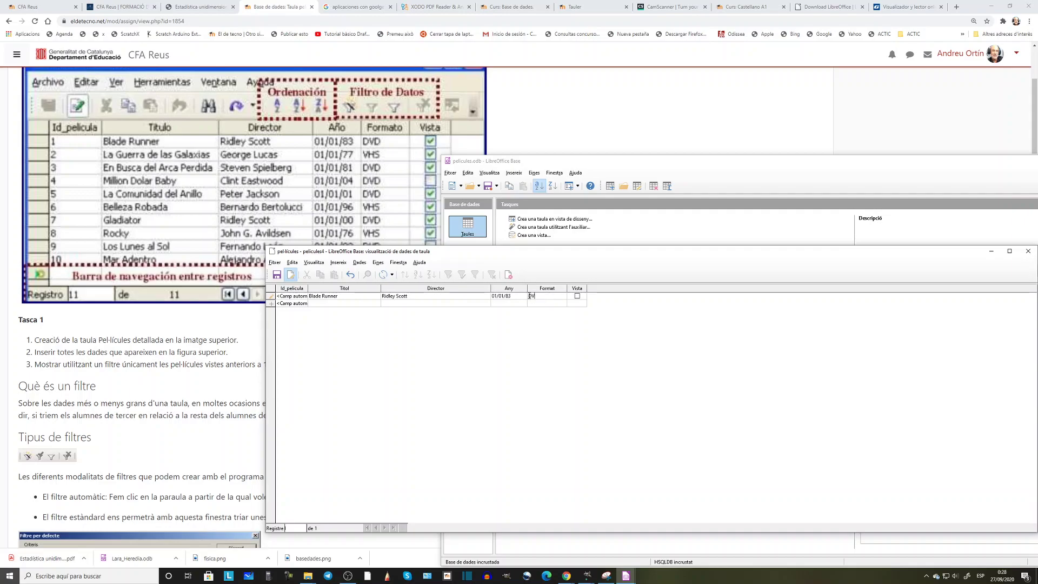
left_click(577, 296)
Enter La Guerra de las Galaxias, George Lucas, 01/01/77, VHS, marked as seen.
left_click(340, 303)
type("La")
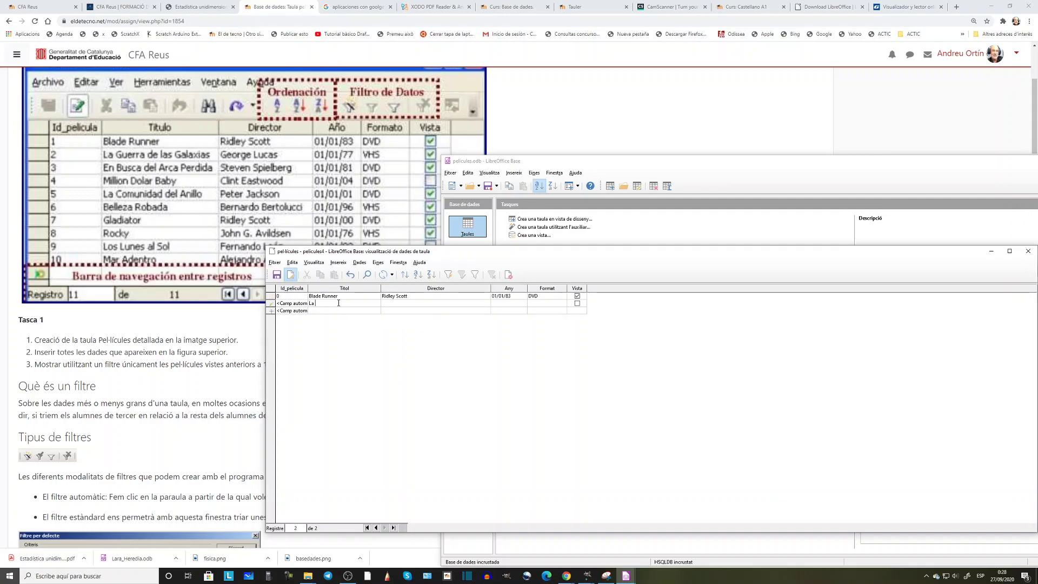
type(" Guerra de la")
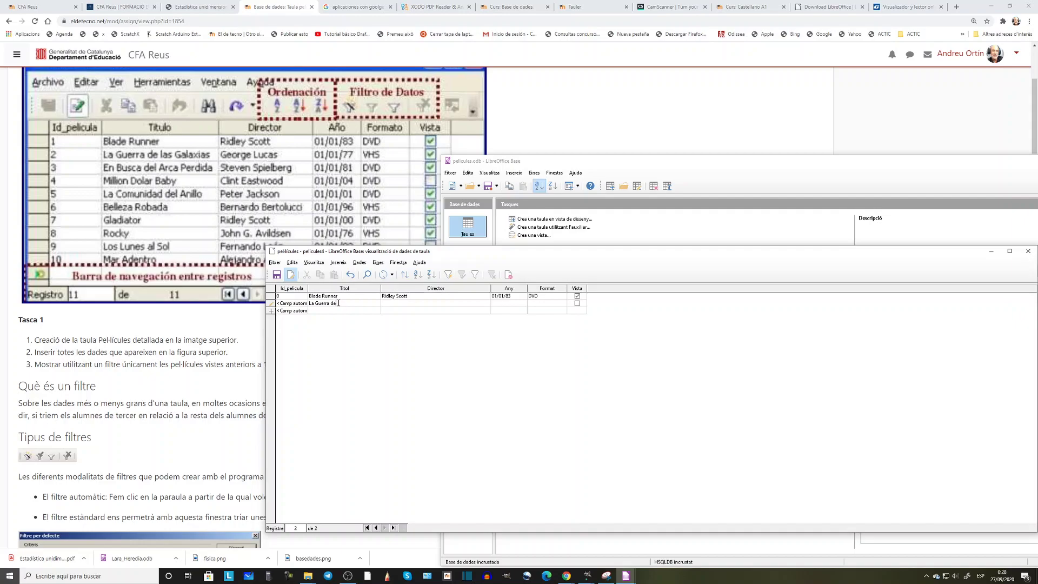
type("s Galaxias")
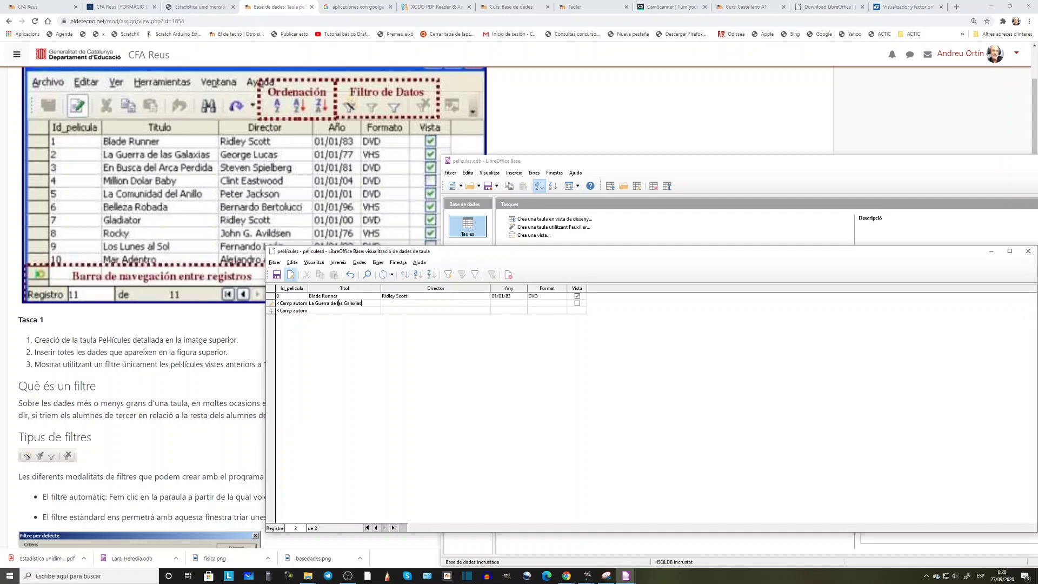
left_click(401, 303)
type("George Lucas")
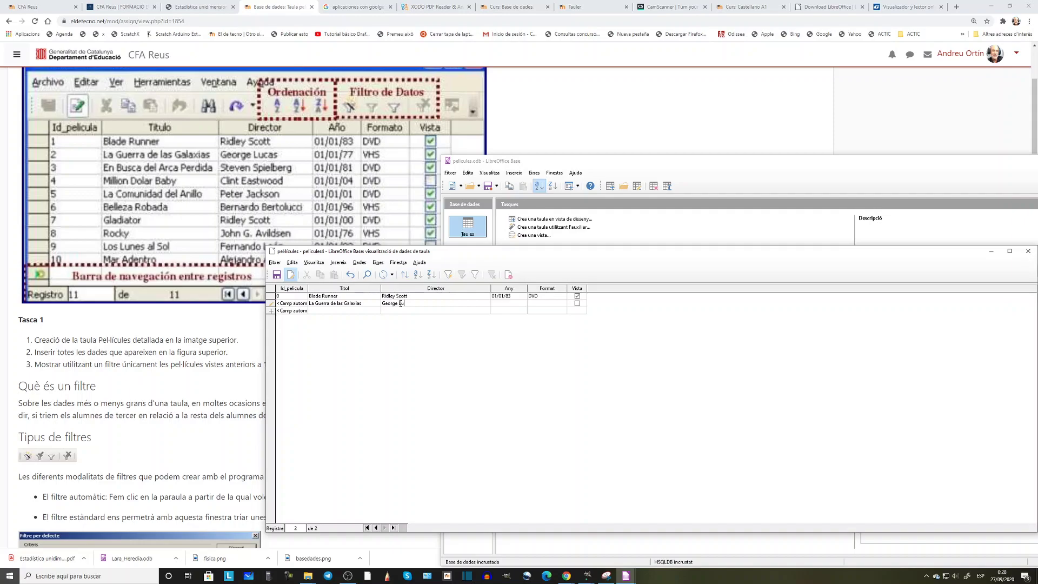
left_click(498, 304)
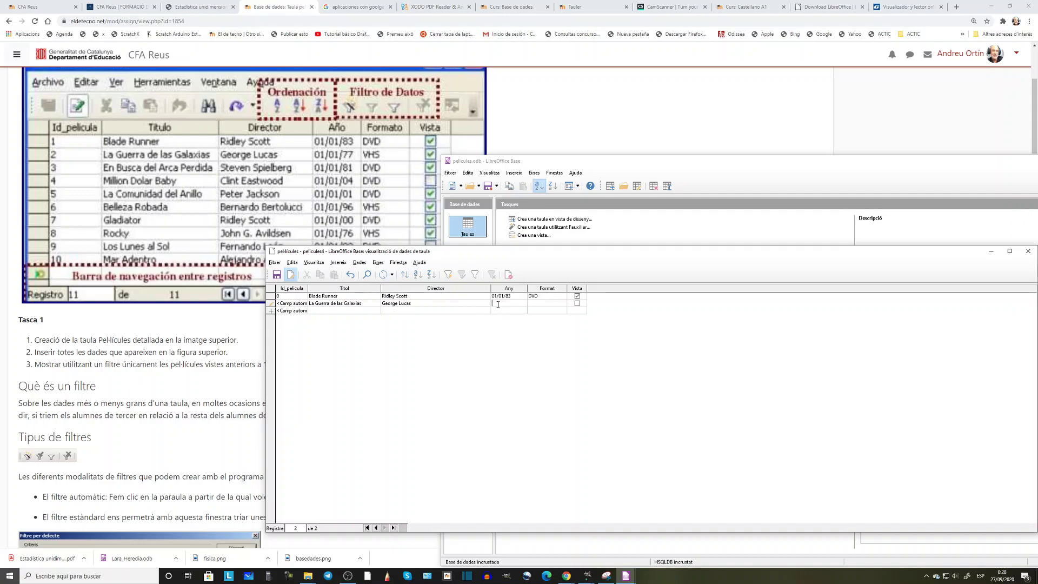
type("01/01")
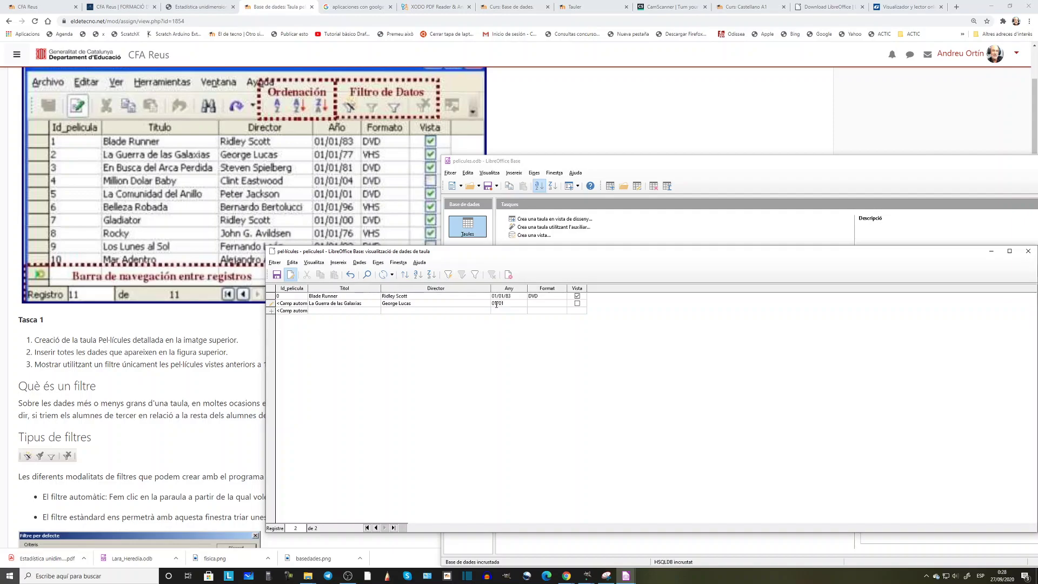
type("/77")
left_click(546, 302)
left_click(577, 303)
Commit the second record and AutoFilter the table on Format = DVD.
left_click_drag(580, 254, 543, 174)
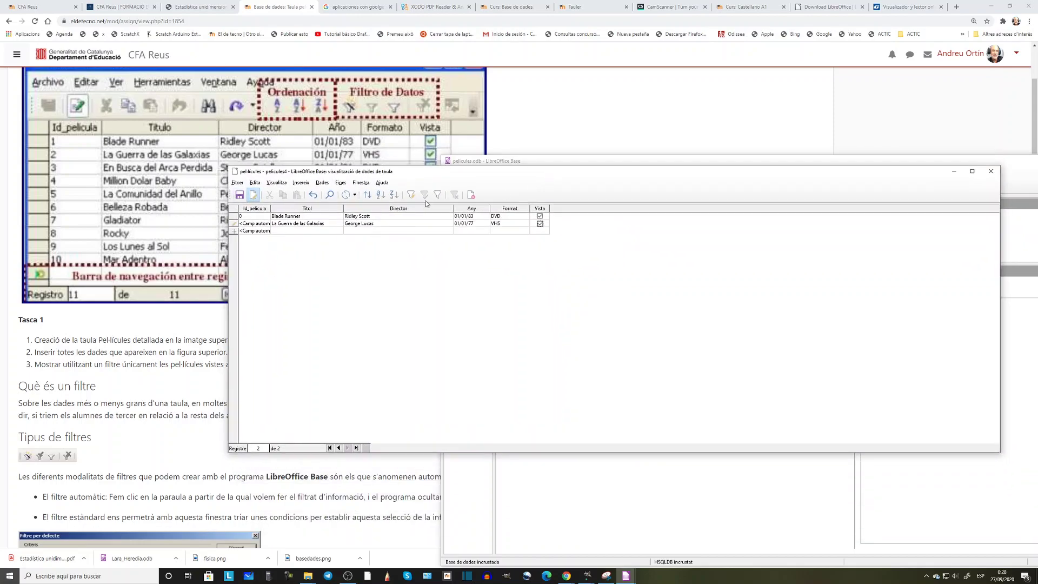
left_click(328, 231)
left_click(504, 217)
left_click(504, 217)
left_click(410, 195)
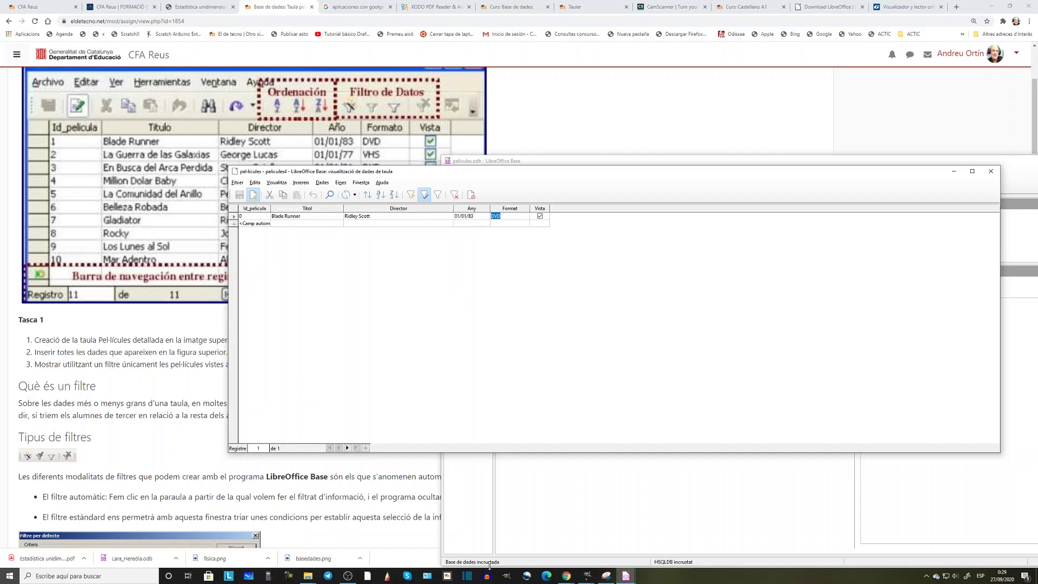
Take a rectangular Herramienta Recortes snip of the filtered pel·lícules table.
left_click(100, 577)
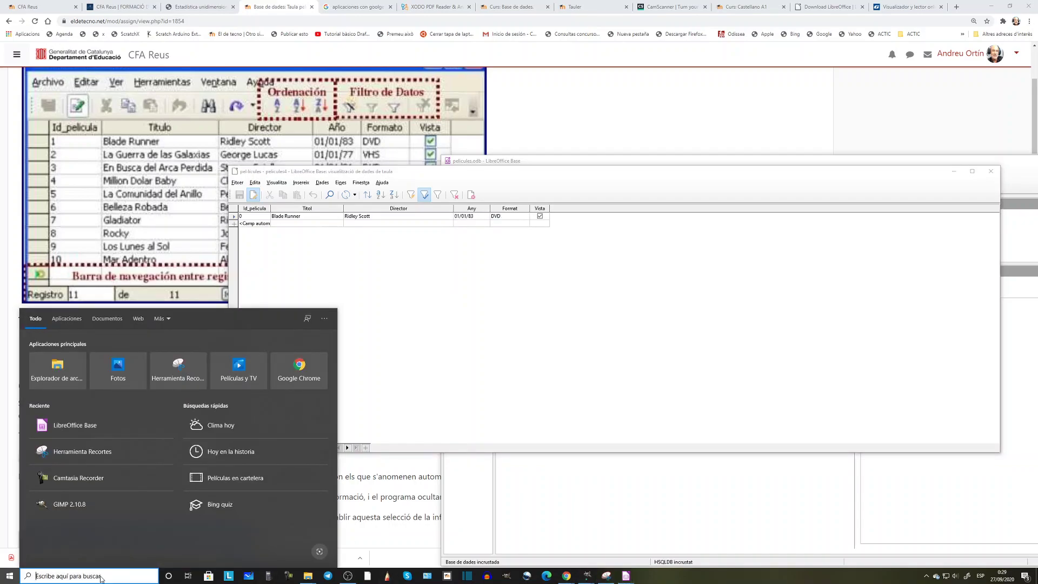
type("recortes")
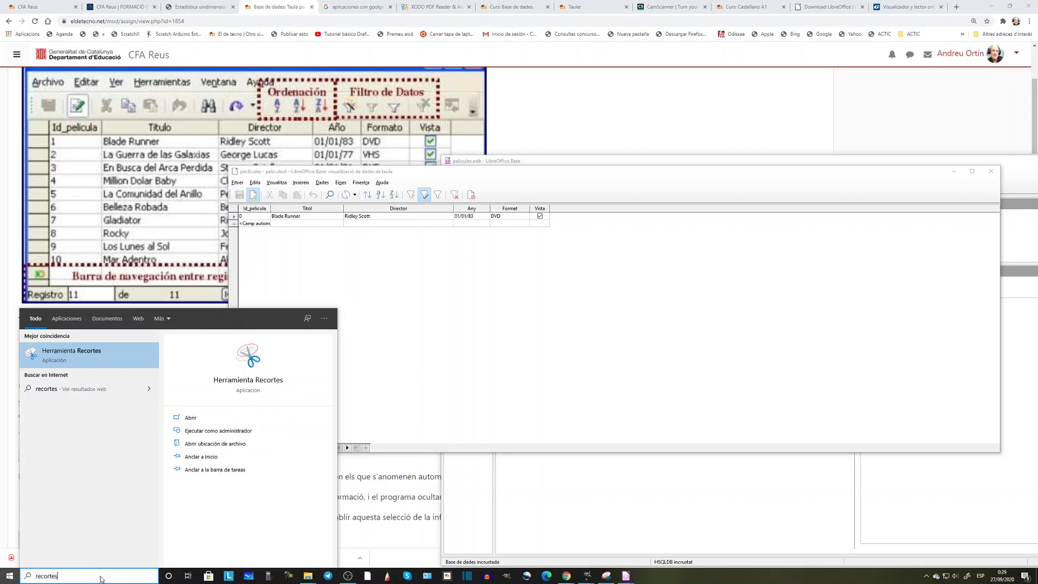
left_click(85, 356)
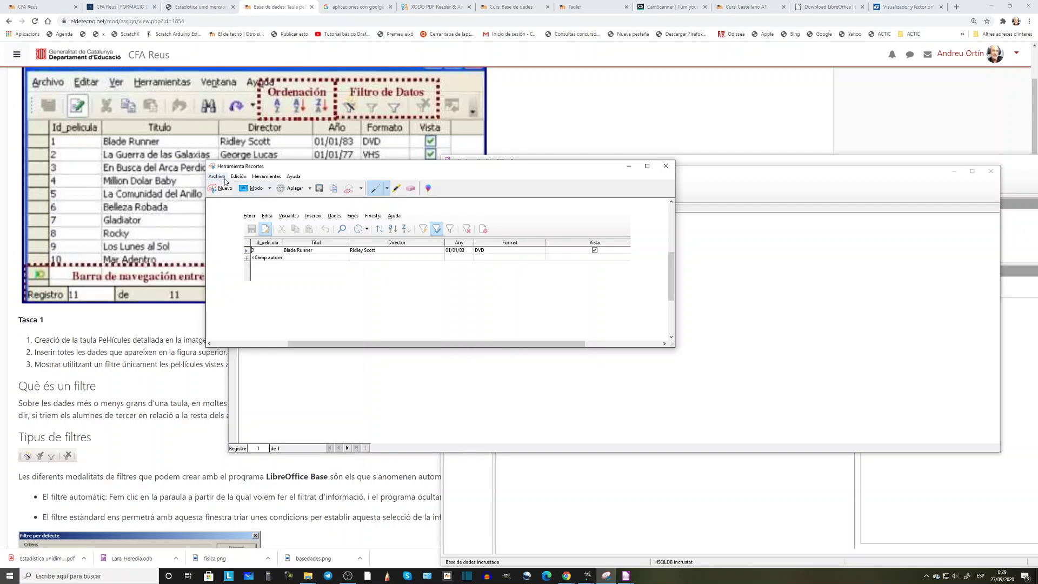
left_click(217, 176)
left_click(235, 187)
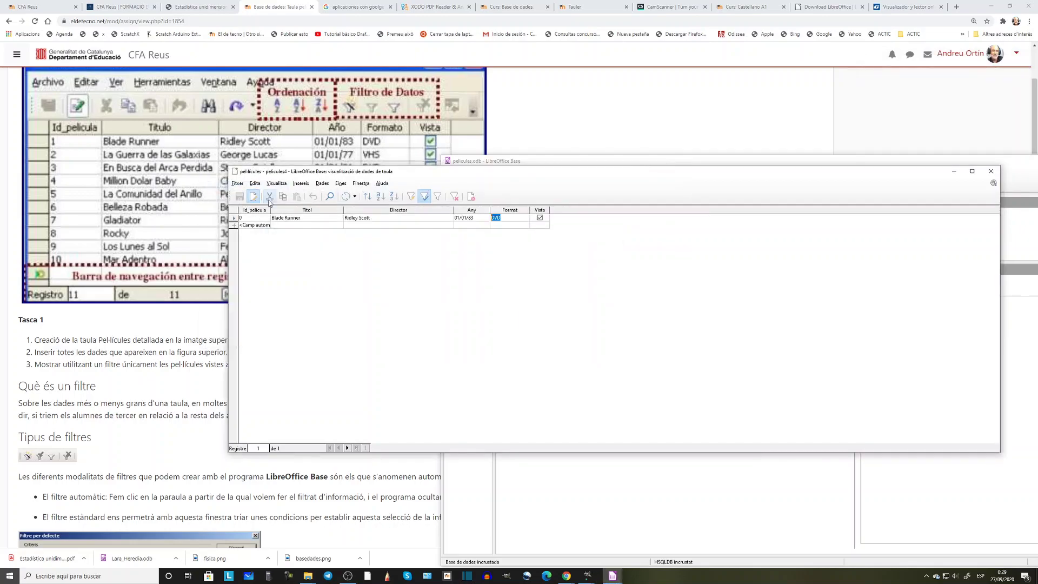
left_click(907, 76)
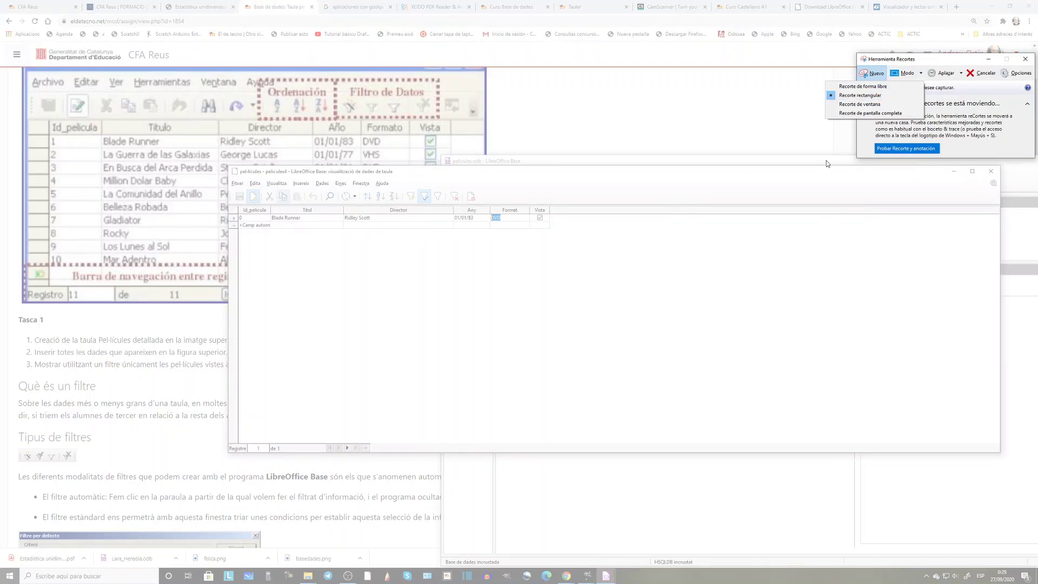
left_click(859, 95)
left_click_drag(223, 164, 925, 276)
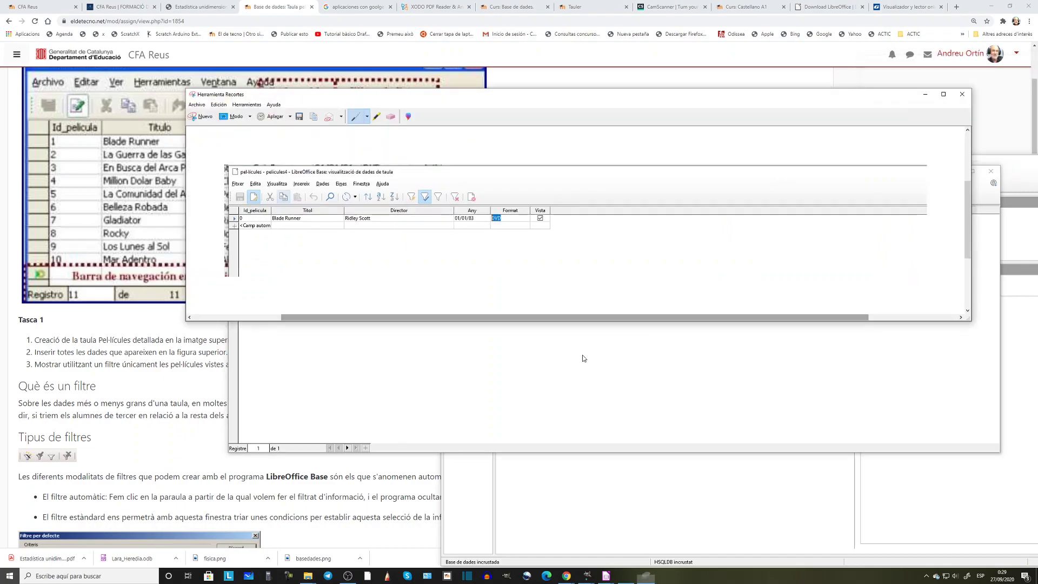
Save the snip as the PNG pelfiltre1 in Imágenes and minimize the tool.
left_click(197, 105)
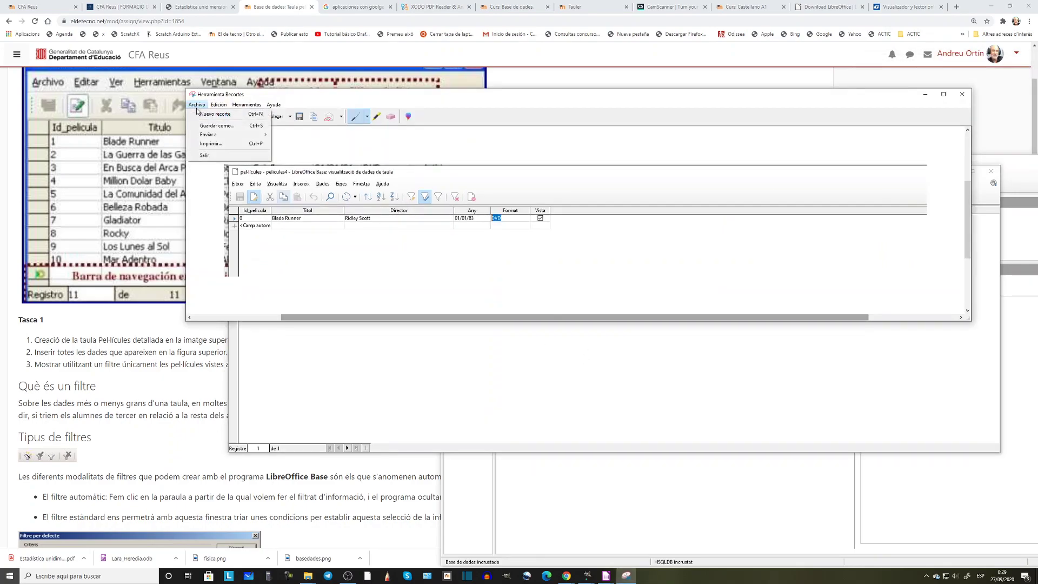
left_click(217, 126)
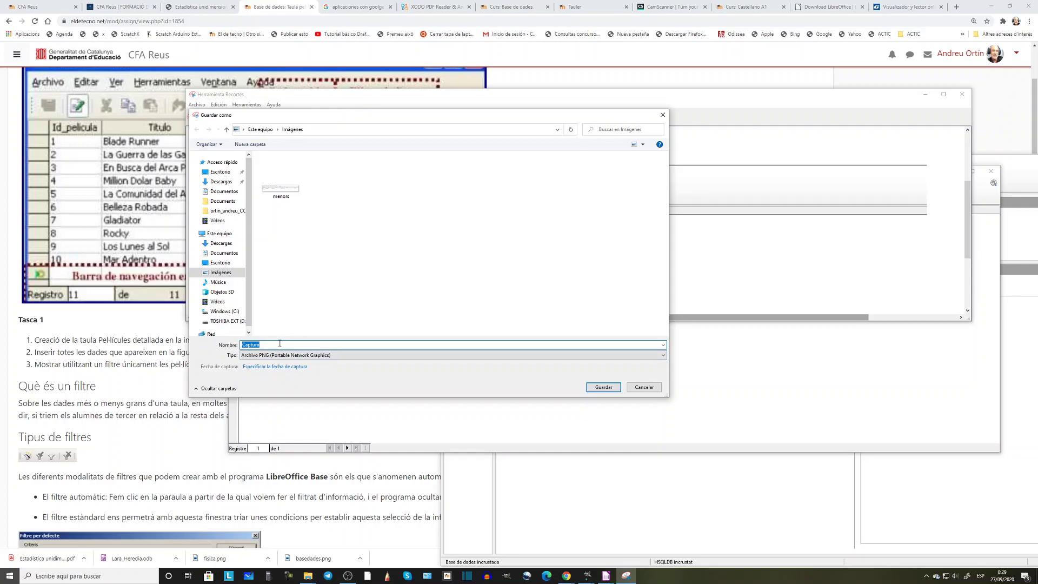
type("ab")
left_click(604, 388)
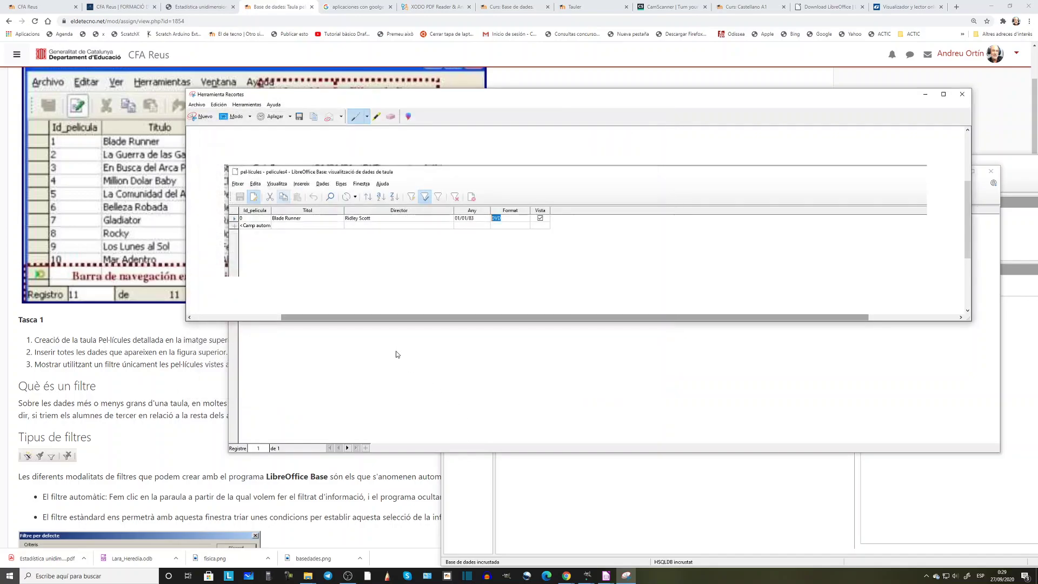
left_click(925, 94)
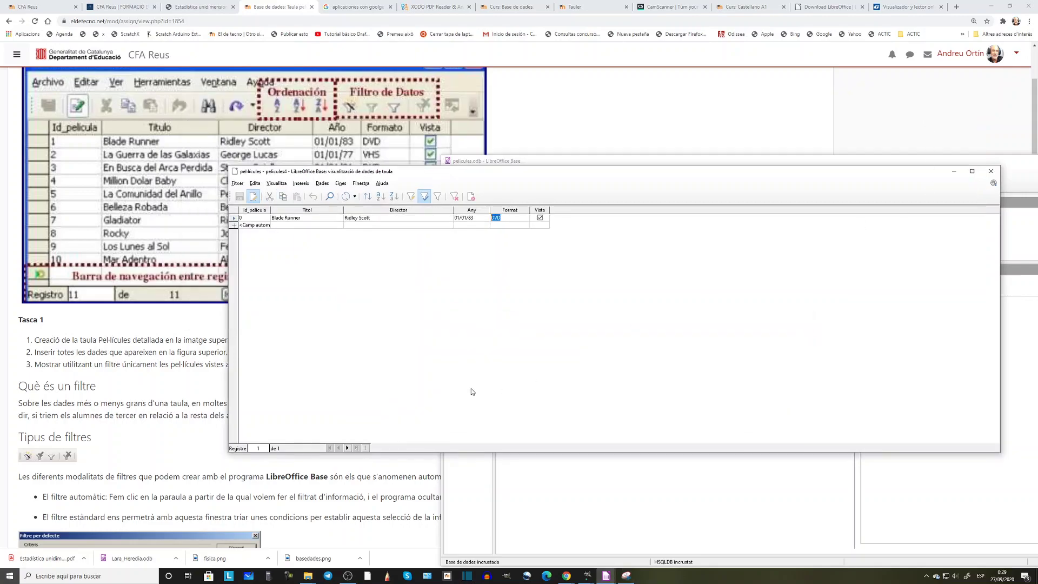
Reopen the pel·lícules table and clear the DVD filter so Blade Runner and La Guerra de las Galaxias both show.
left_click(954, 171)
scroll(107, 361, "down", 5)
scroll(182, 320, "up", 5)
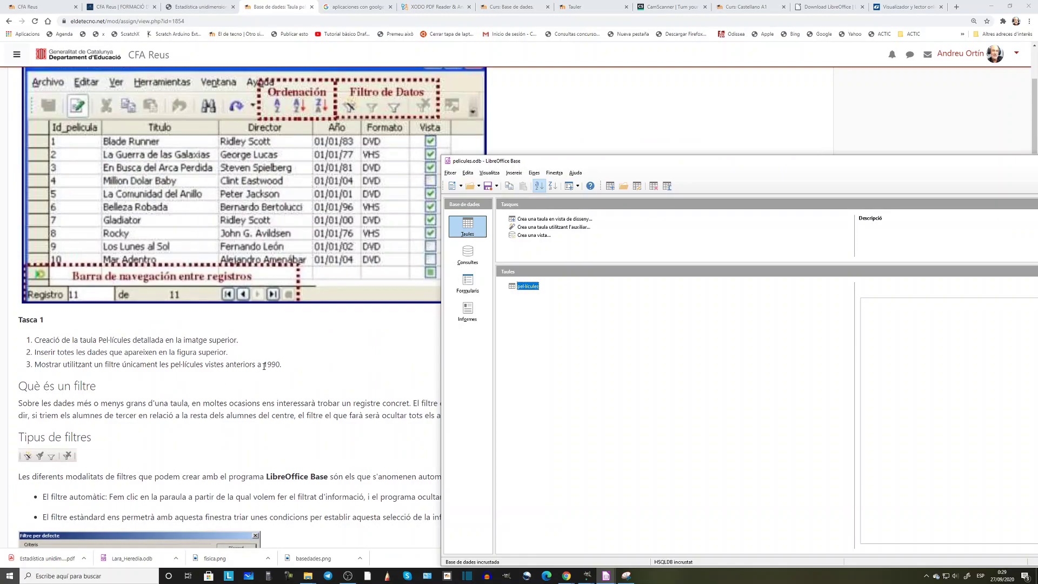
double_click(526, 286)
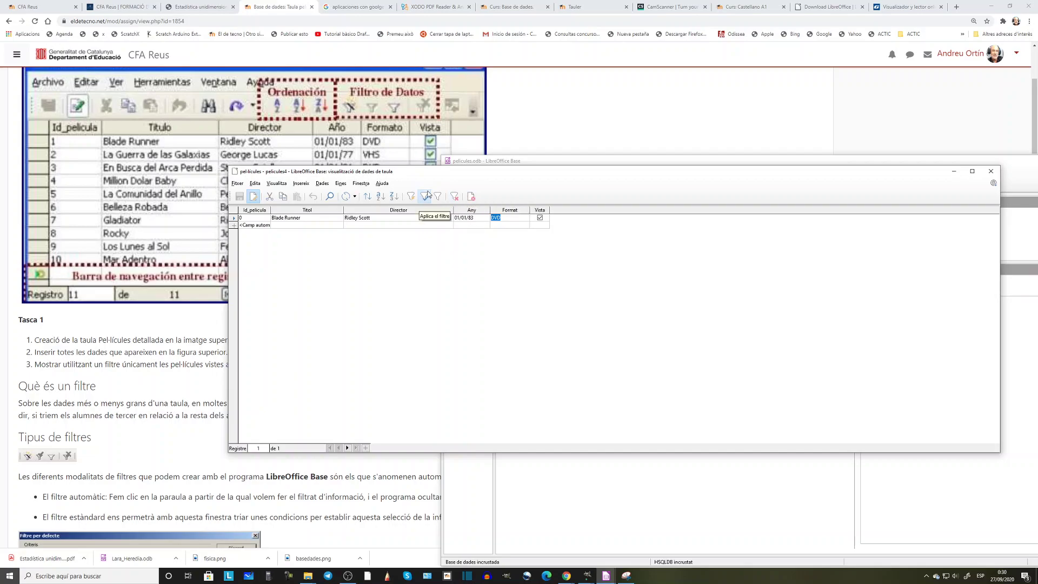
left_click(458, 200)
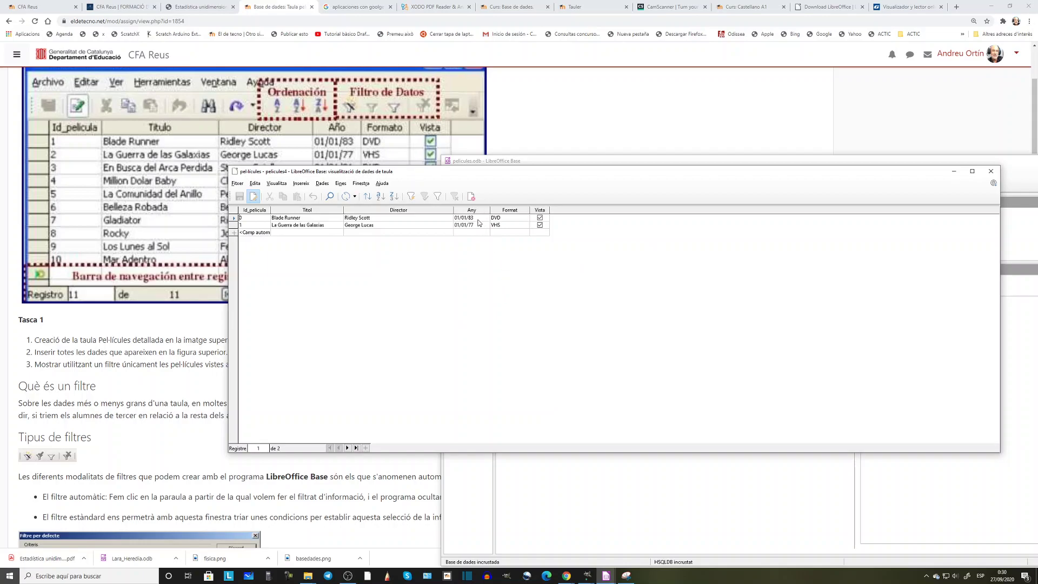
Apply a standard filter Any < 01/01/80, leaving only La Guerra de las Galaxias.
left_click(437, 201)
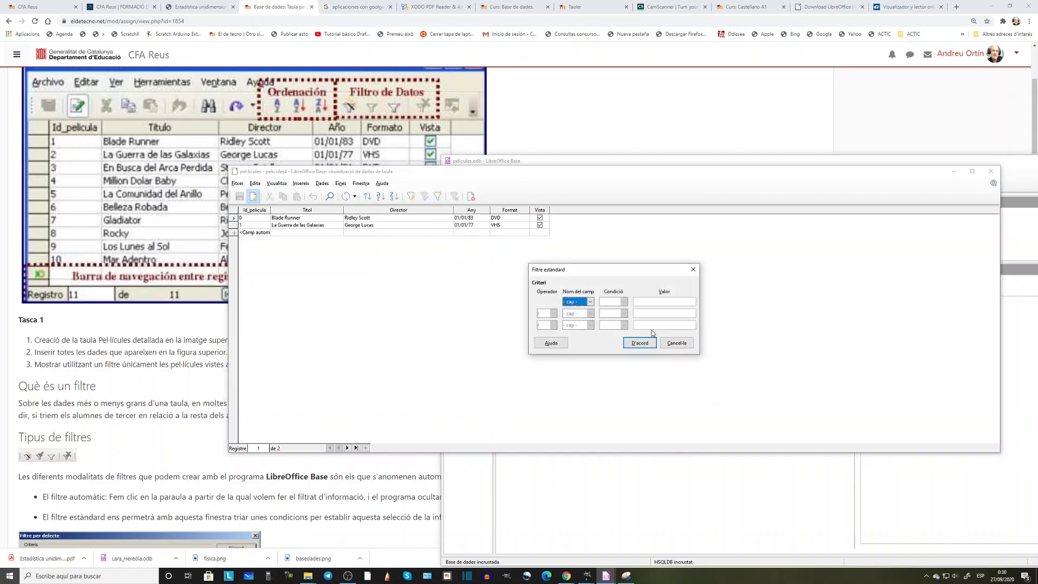
left_click(591, 302)
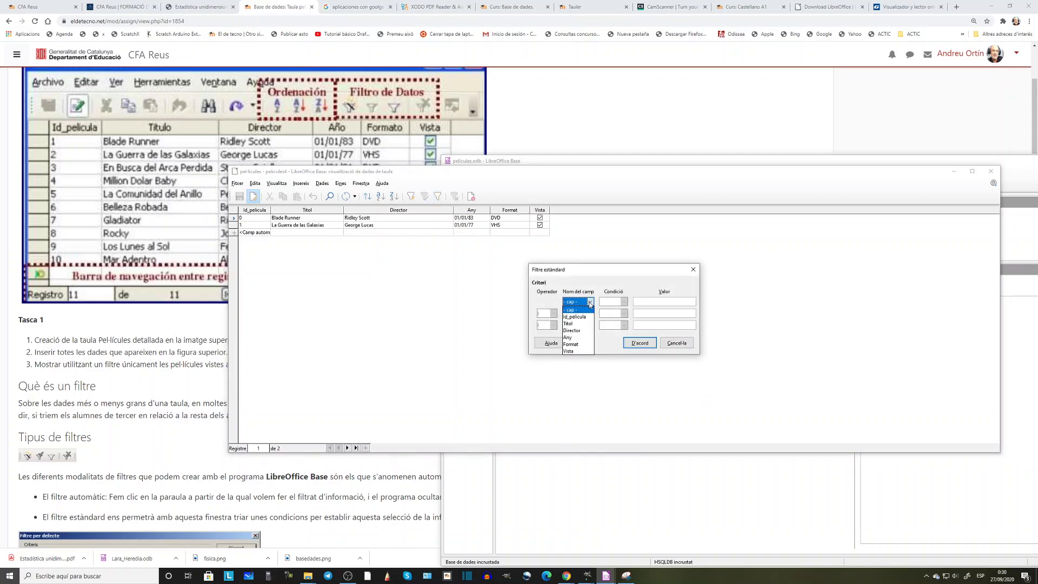
left_click(591, 340)
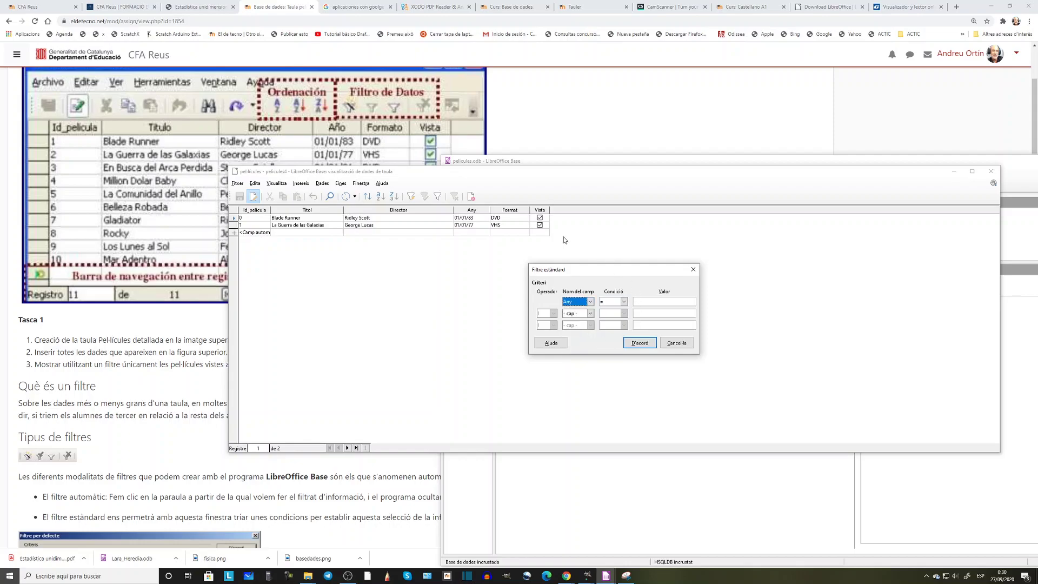
left_click(624, 302)
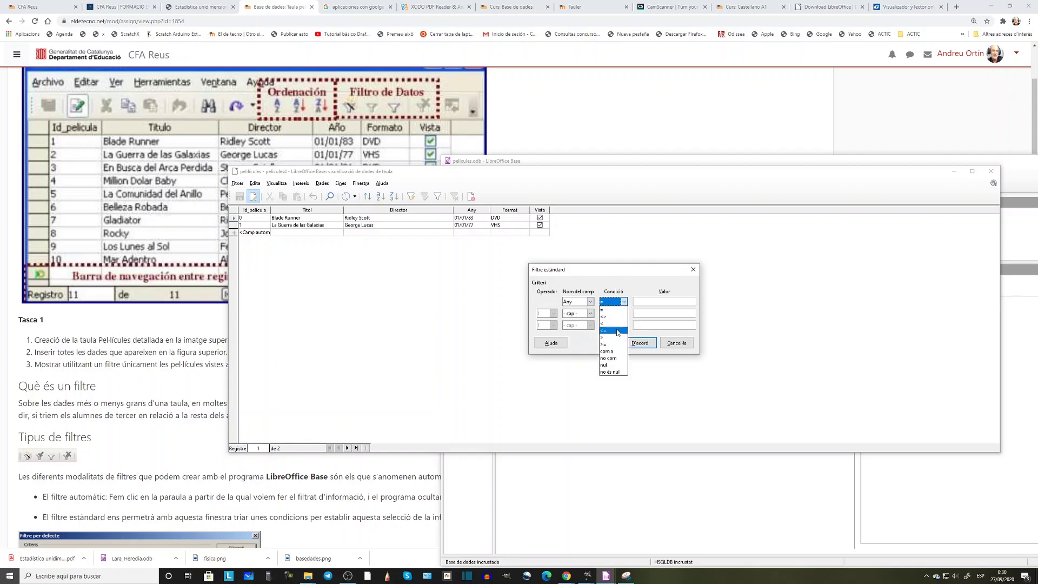
left_click(619, 324)
left_click(653, 304)
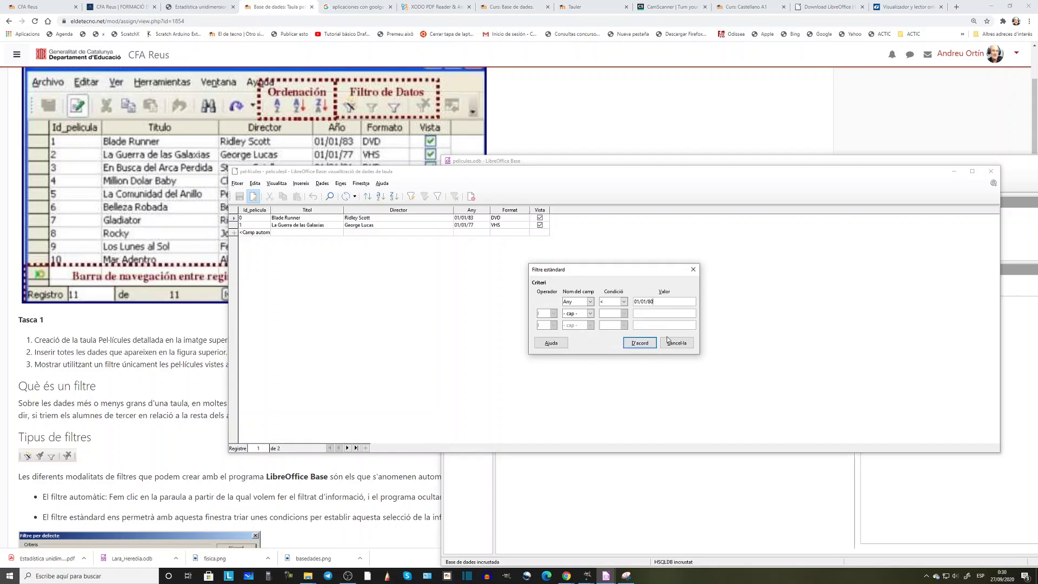
left_click(641, 343)
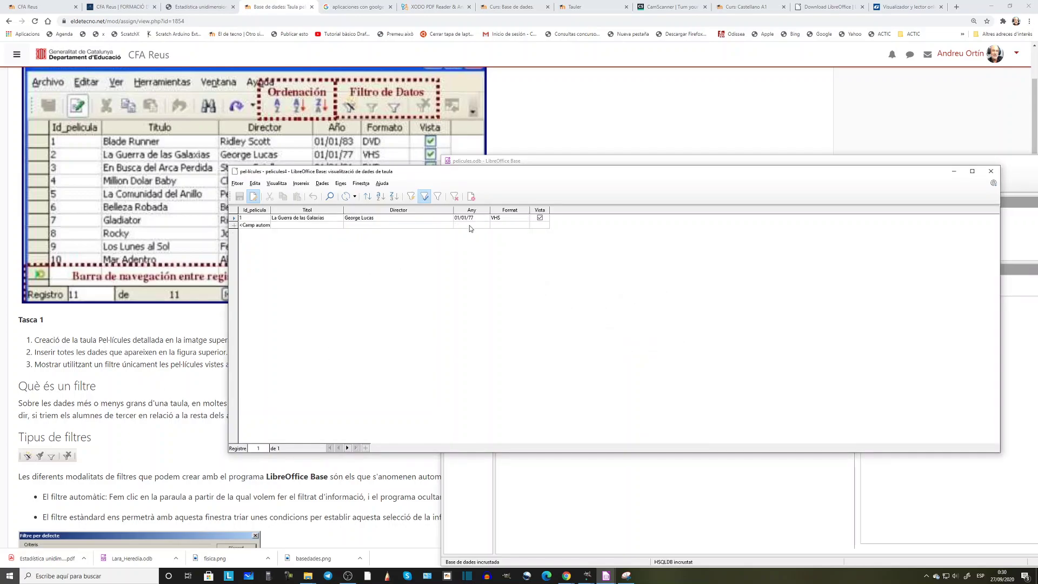
left_click_drag(636, 181, 731, 187)
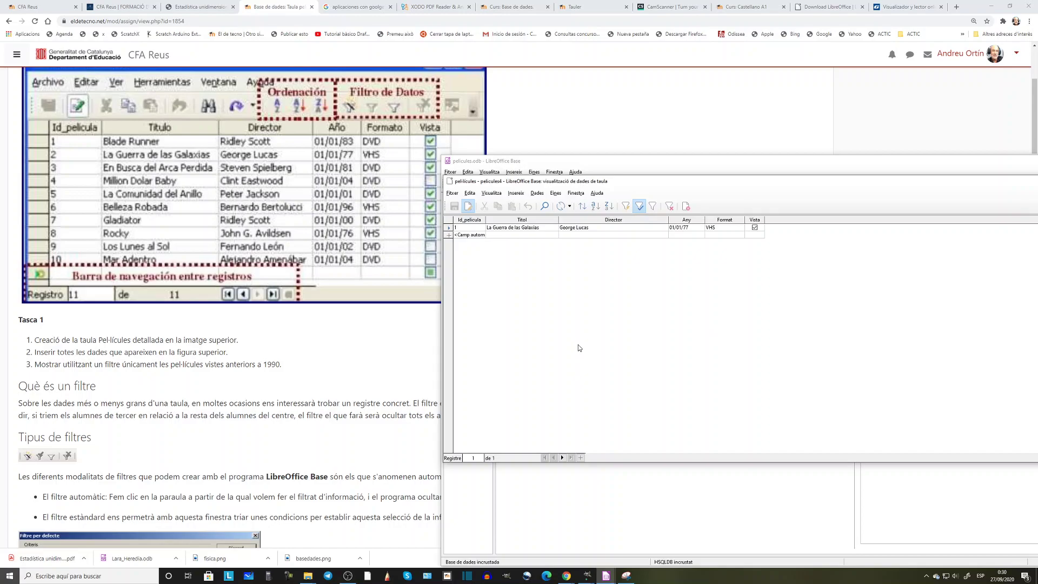
scroll(161, 357, "down", 8)
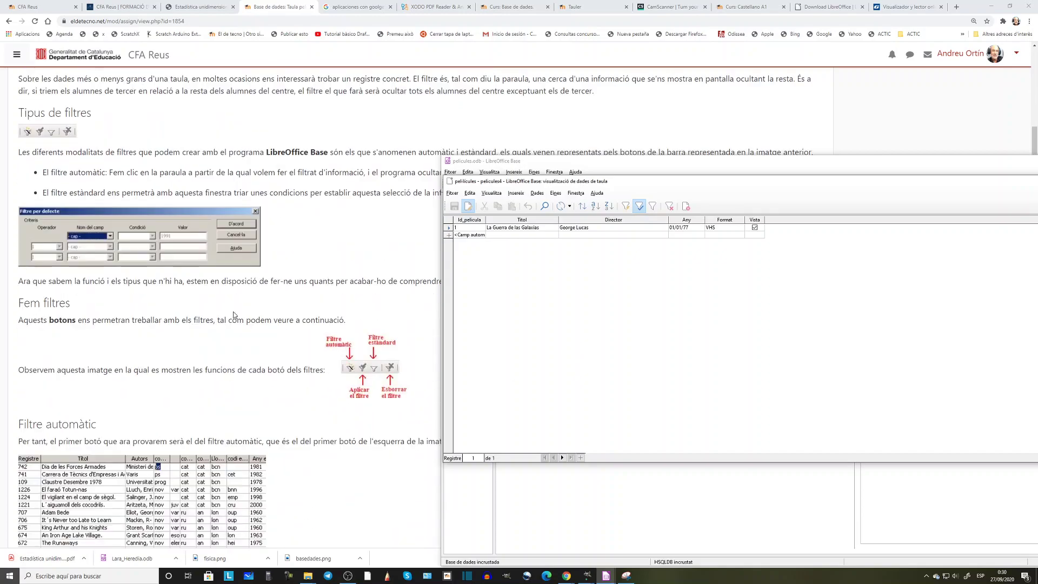
scroll(234, 313, "down", 6)
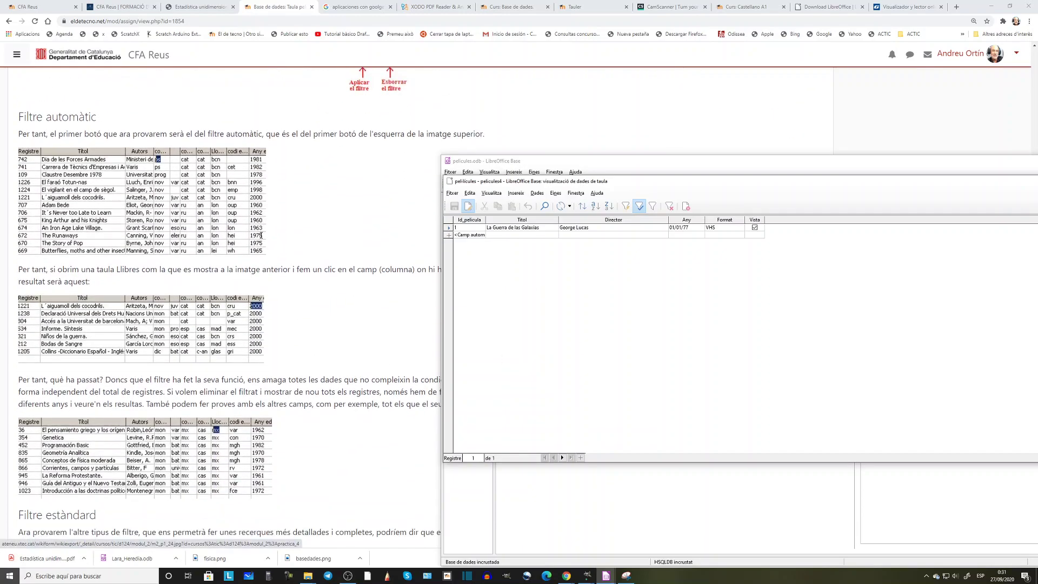
scroll(260, 341, "down", 10)
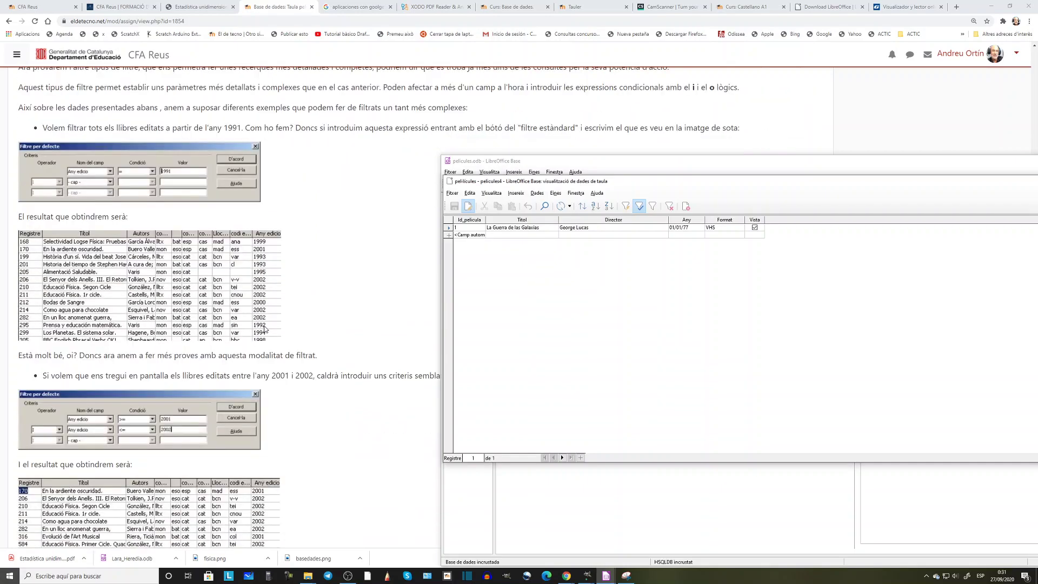
scroll(265, 330, "down", 10)
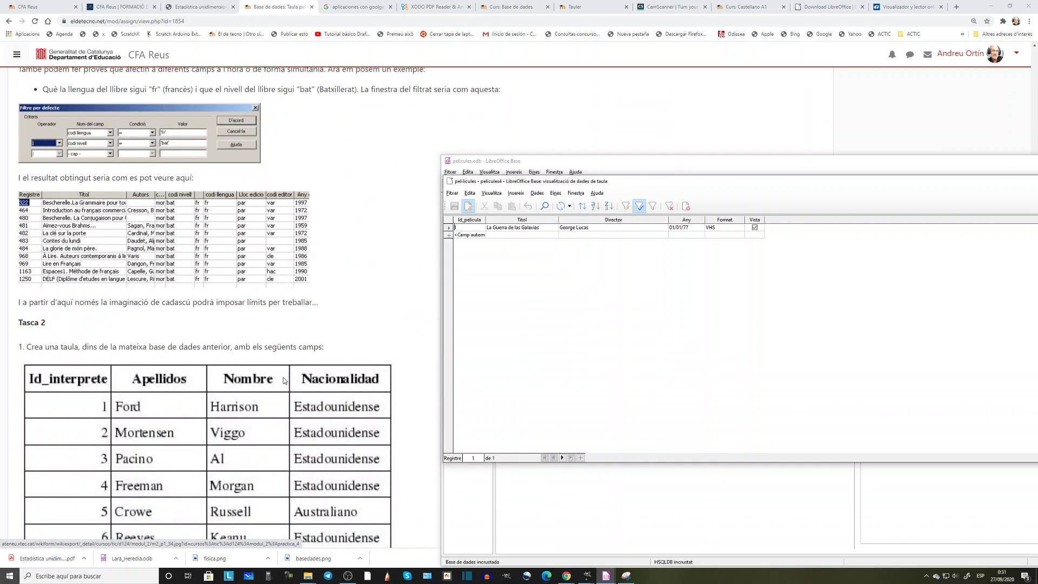
scroll(286, 372, "down", 2)
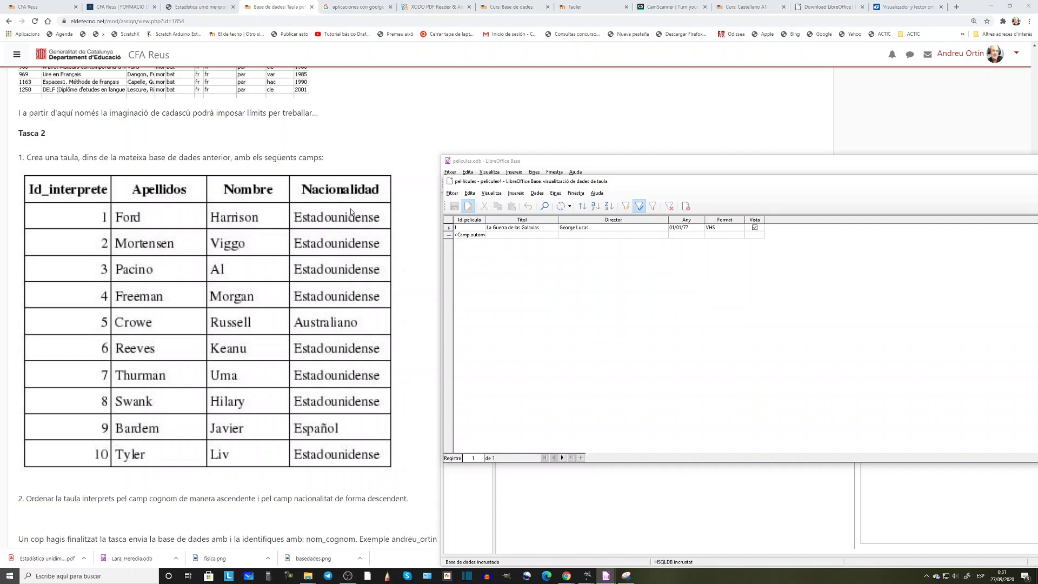
scroll(243, 227, "down", 1)
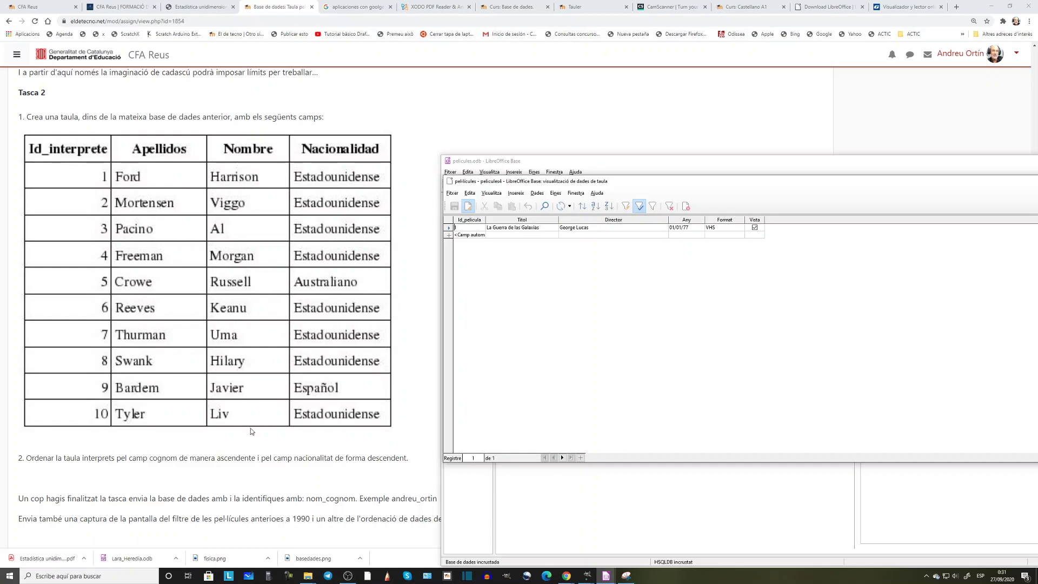
scroll(248, 400, "down", 5)
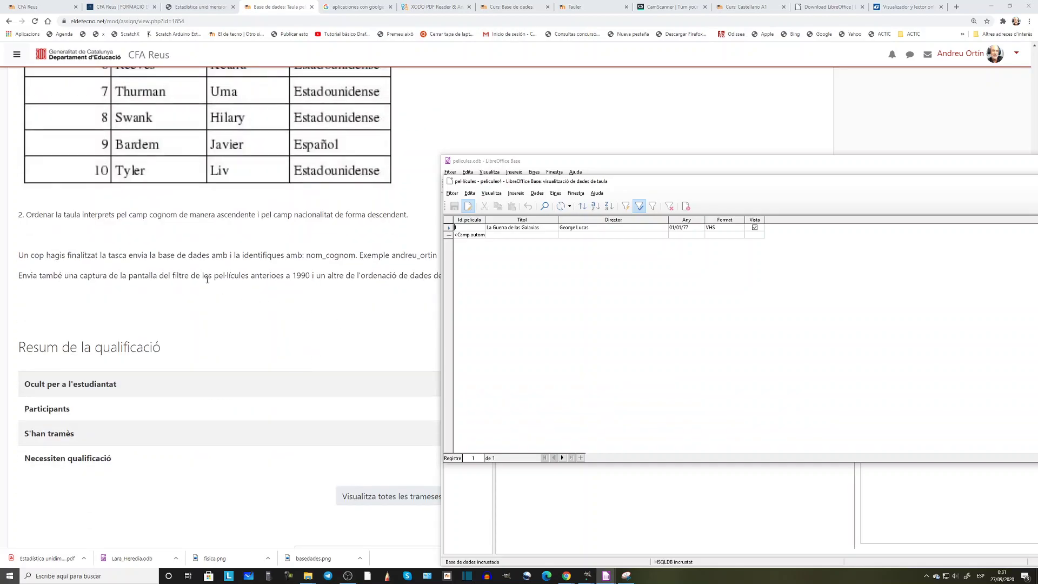
scroll(227, 283, "down", 1)
scroll(106, 308, "up", 2)
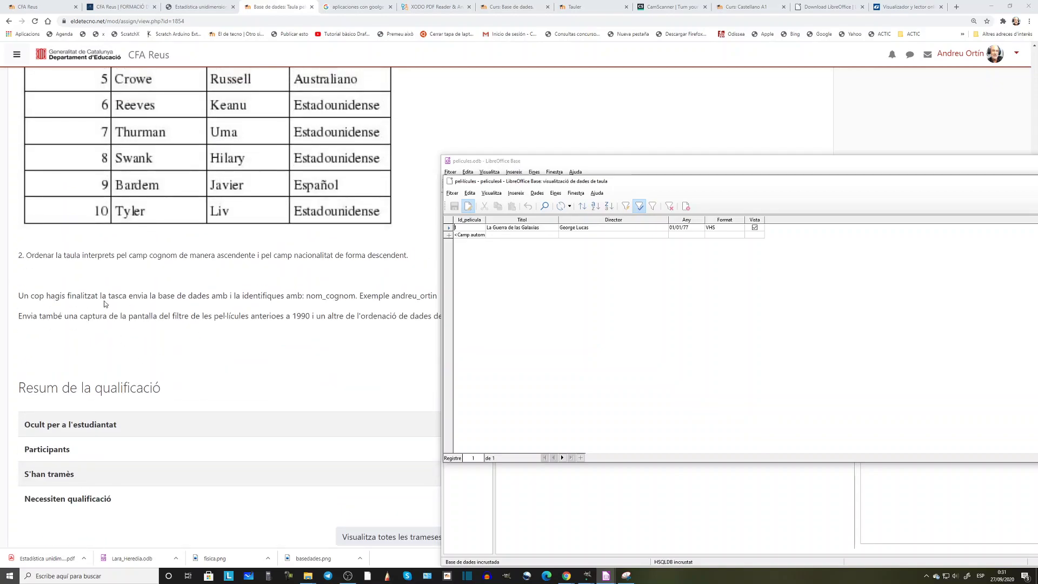
scroll(216, 303, "up", 2)
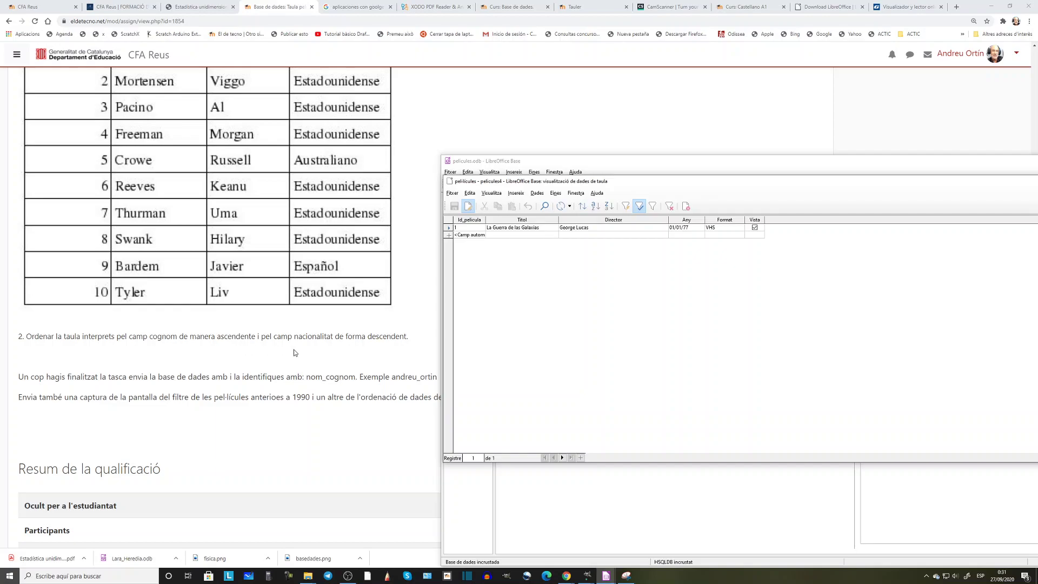
scroll(378, 354, "up", 3)
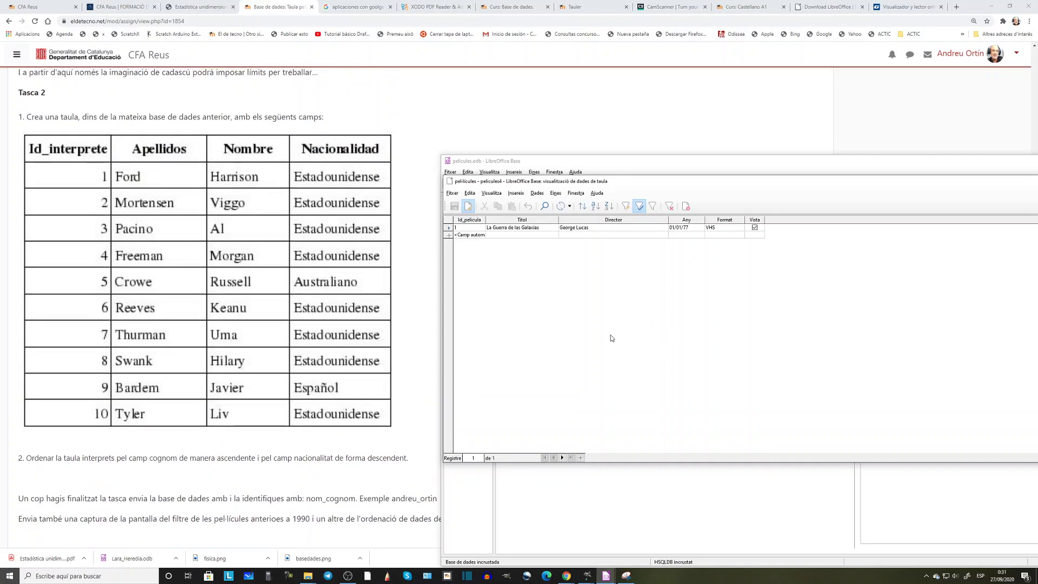
Remove the filter so Blade Runner and La Guerra de las Galaxias are both listed again.
left_click(669, 206)
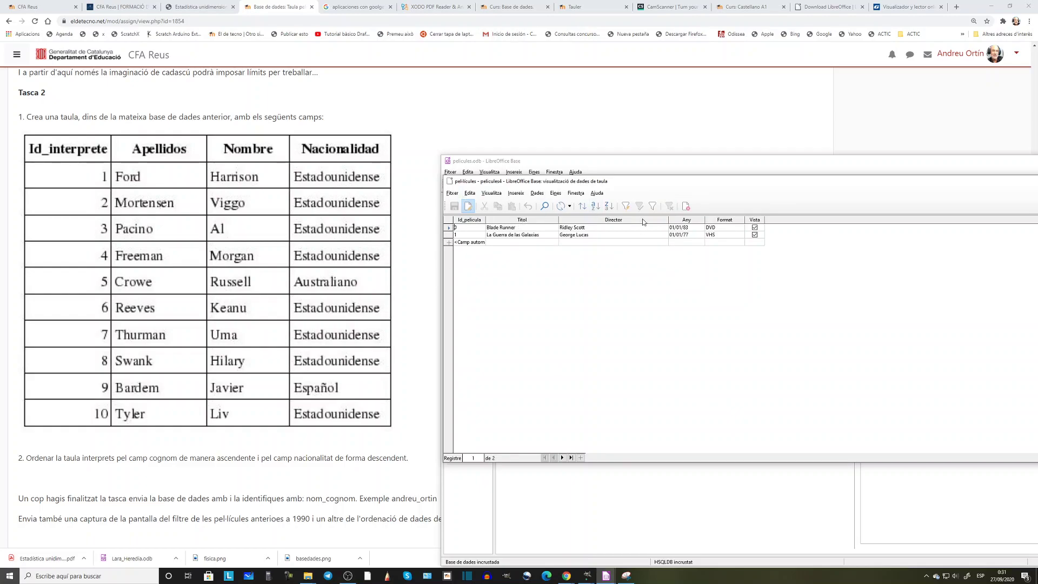
Sort the pel·lícules table by Titol ascending, then by Director descending.
left_click(585, 207)
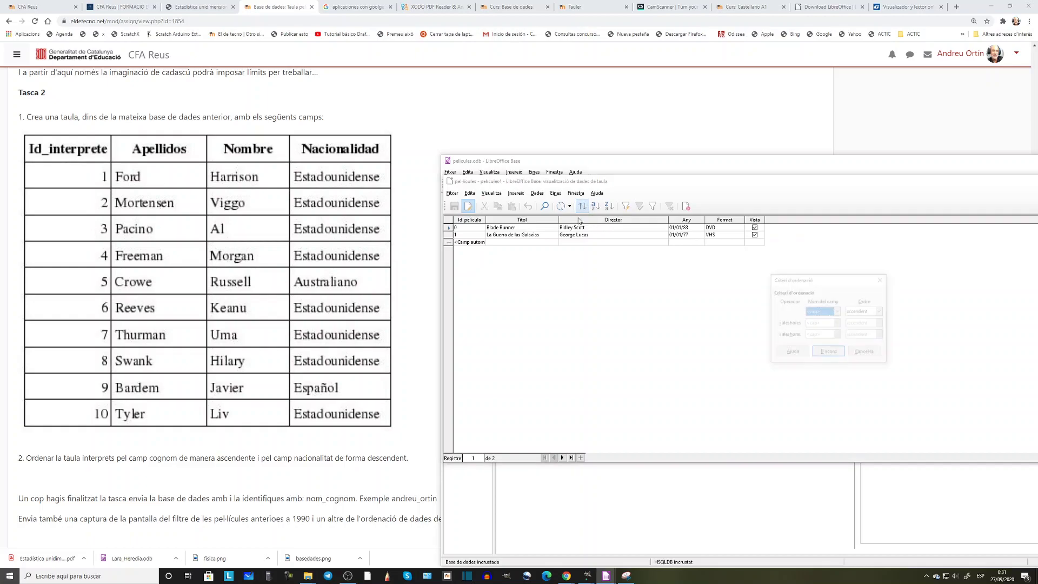
left_click(838, 312)
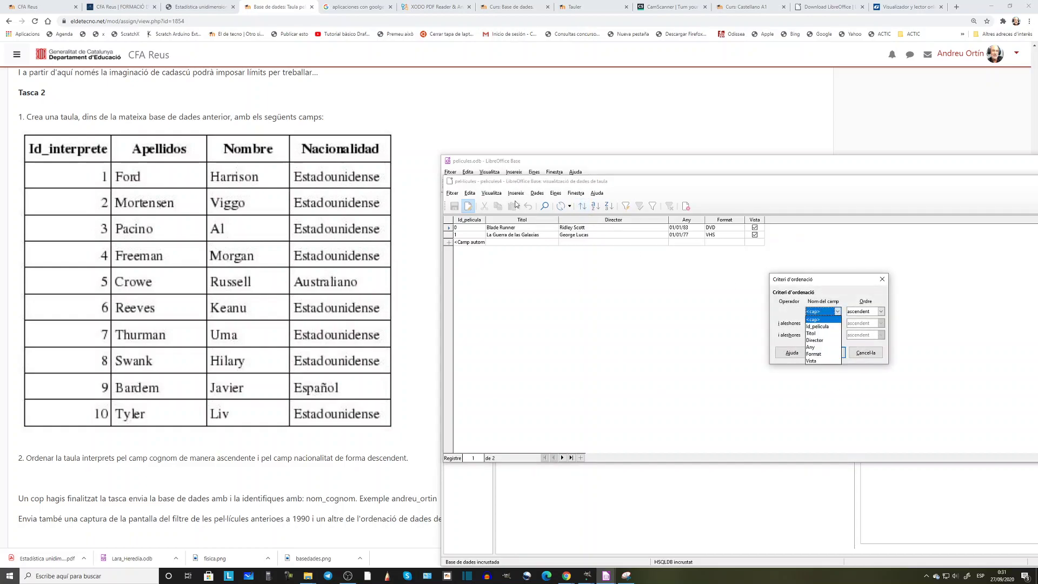
left_click(811, 333)
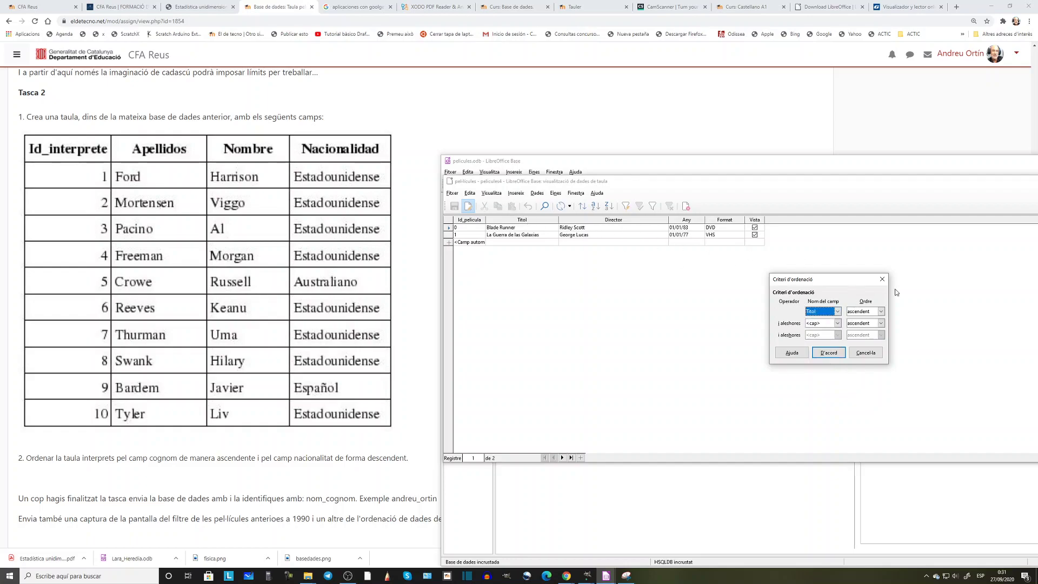
left_click(837, 325)
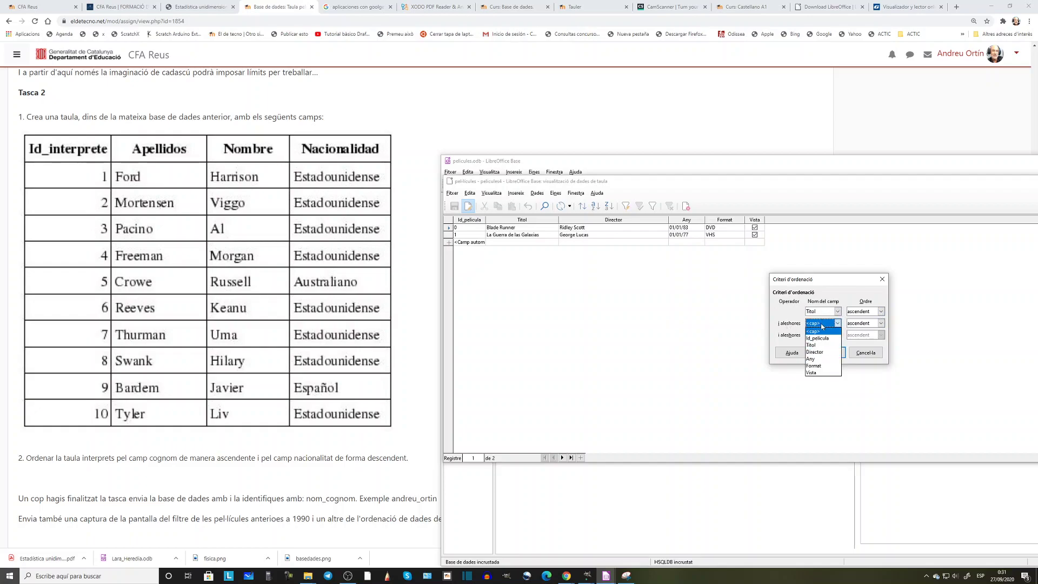
left_click(819, 352)
left_click(882, 323)
left_click(864, 339)
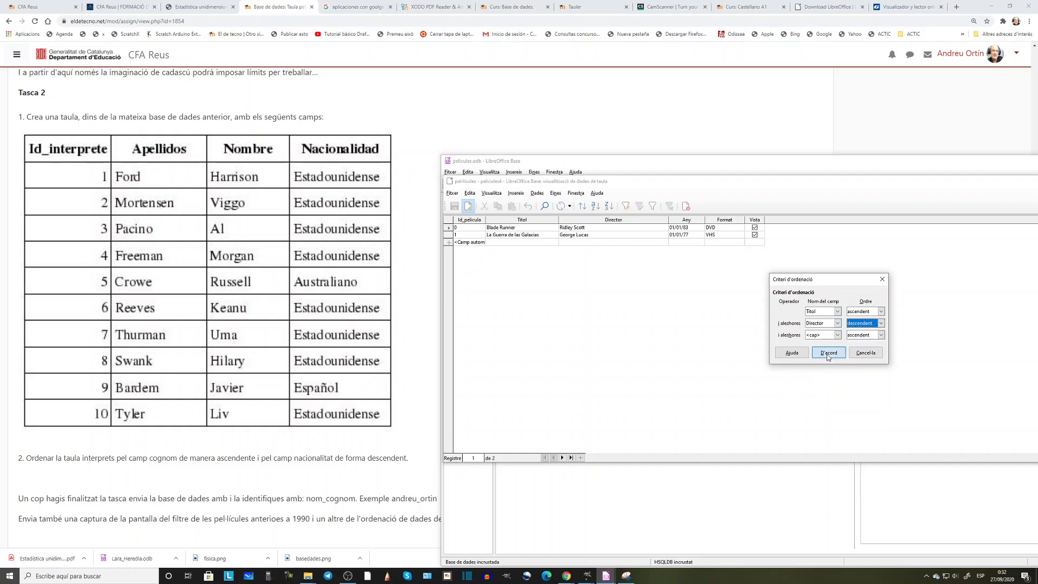
left_click(828, 354)
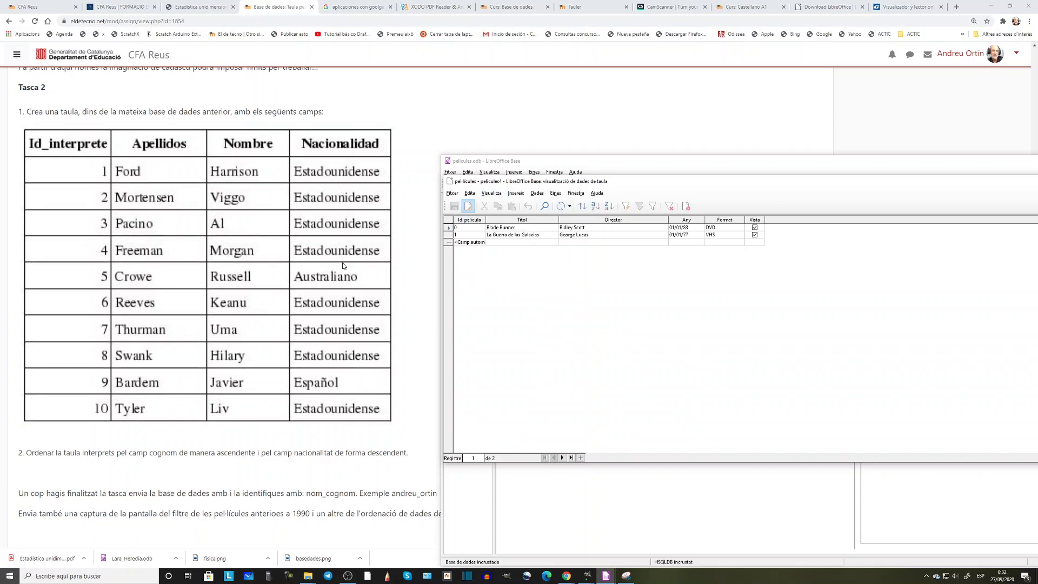
Close the films table data view and bring the database window back into place.
scroll(342, 264, "down", 1)
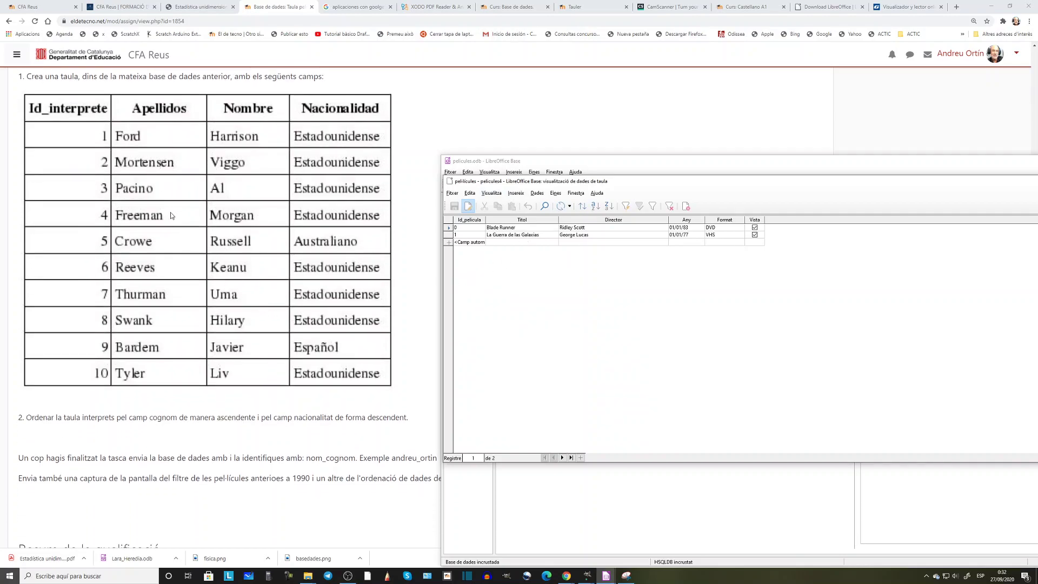
scroll(172, 266, "down", 3)
scroll(207, 280, "down", 4)
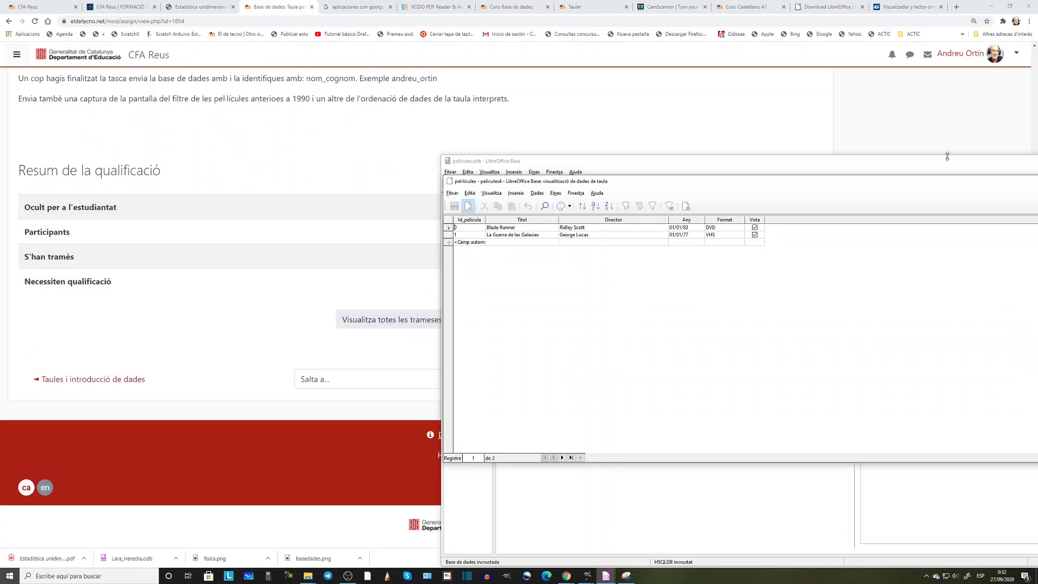
key("ctrl+w")
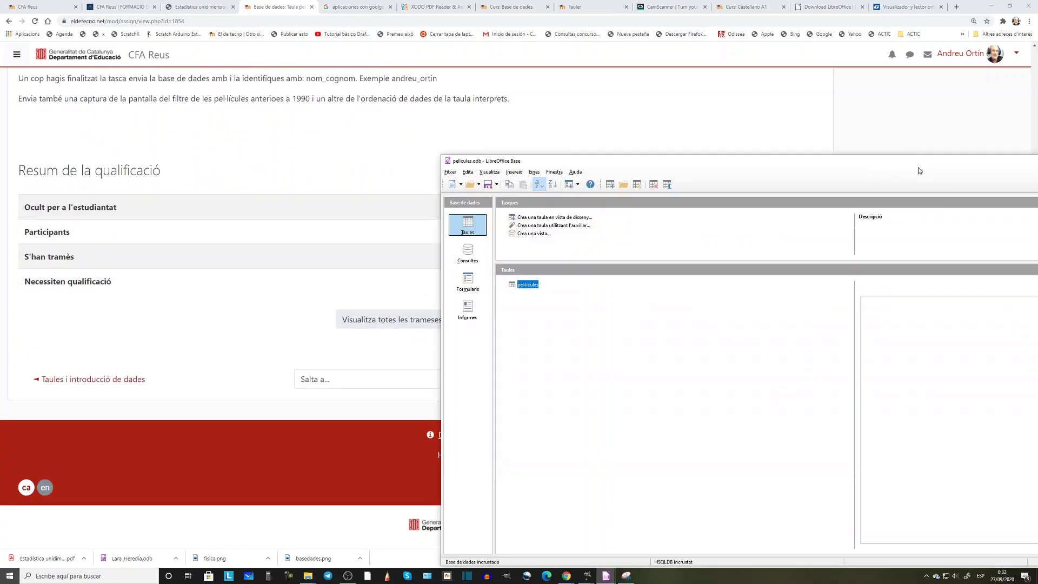
left_click_drag(835, 164, 397, 162)
left_click_drag(204, 162, 527, 167)
Save the database as an .odb under the student's name_surname file name, replacing the existing file.
left_click(340, 178)
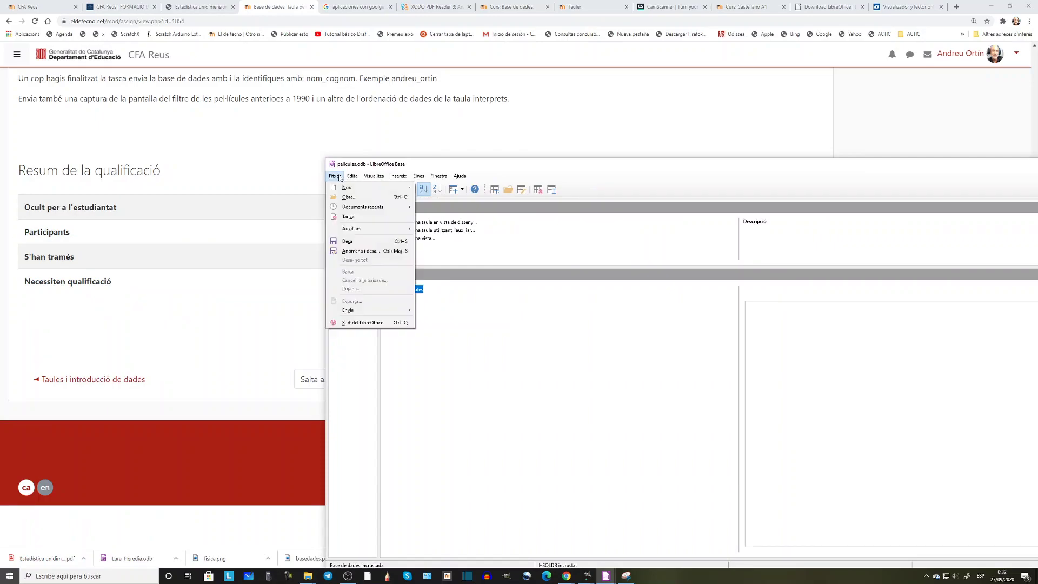
left_click(373, 253)
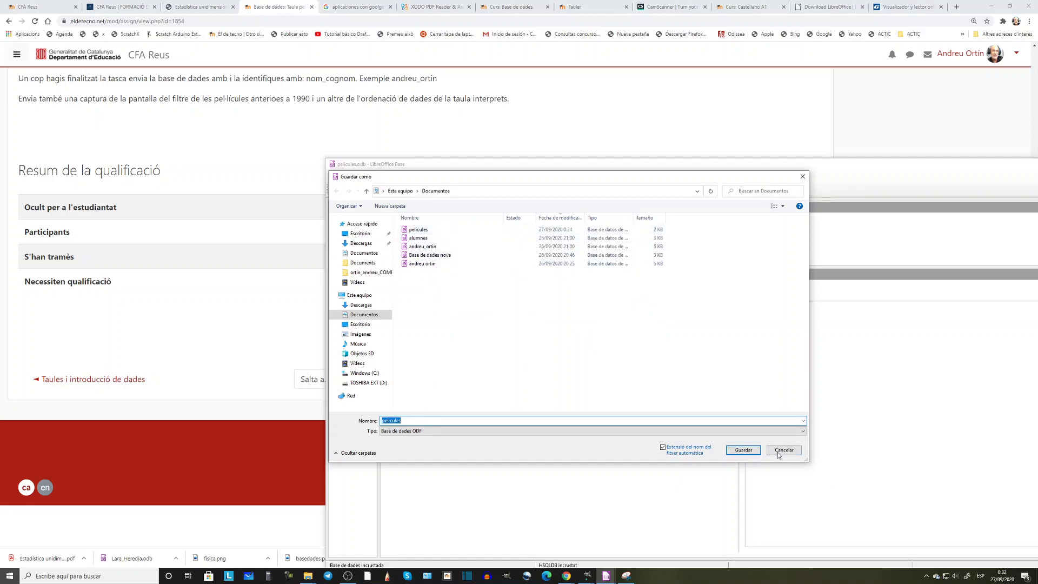
left_click(434, 266)
key("Tab")
type("an")
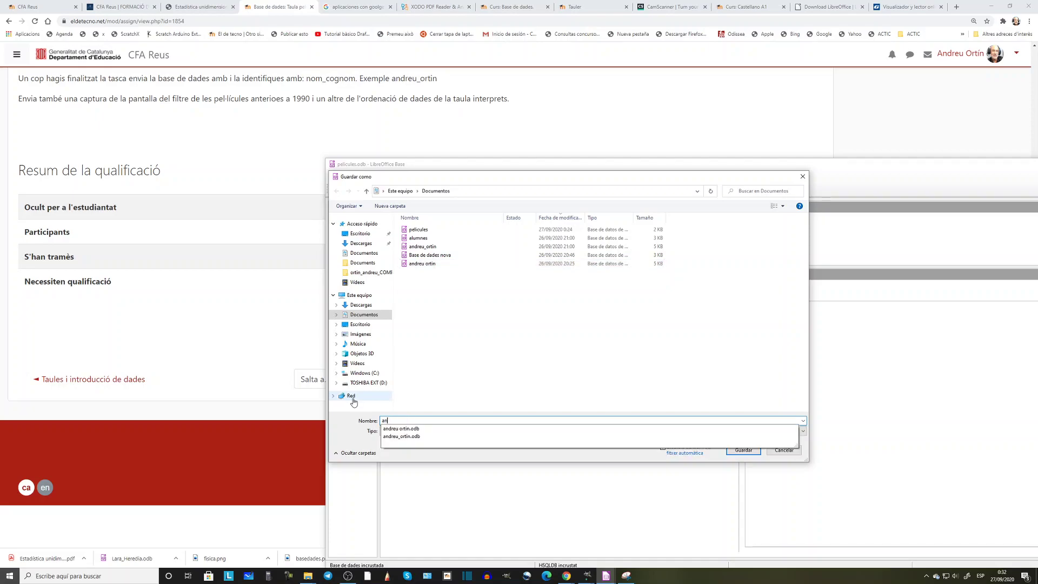
type("dreu_ortin")
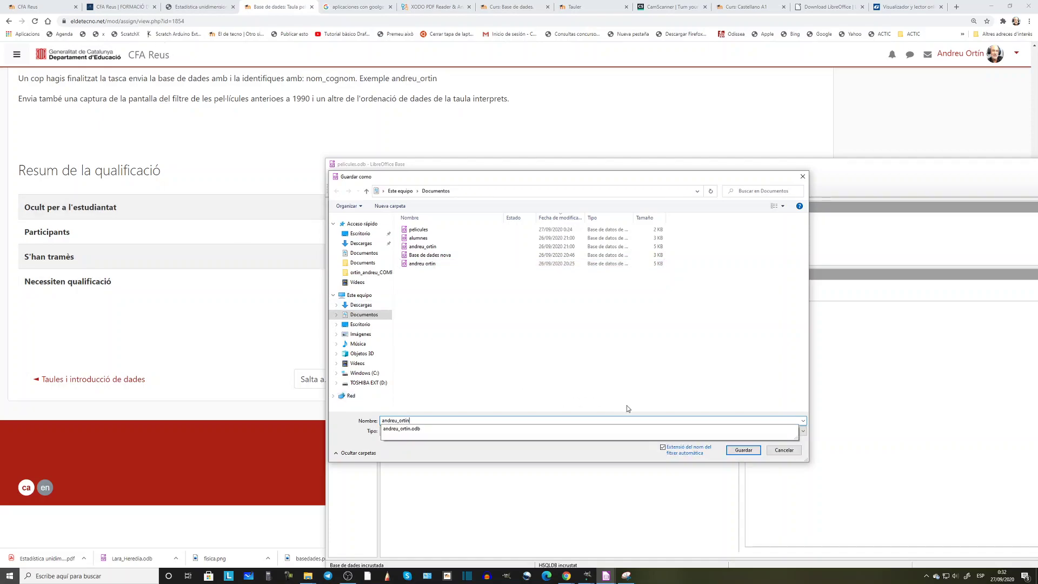
left_click(745, 450)
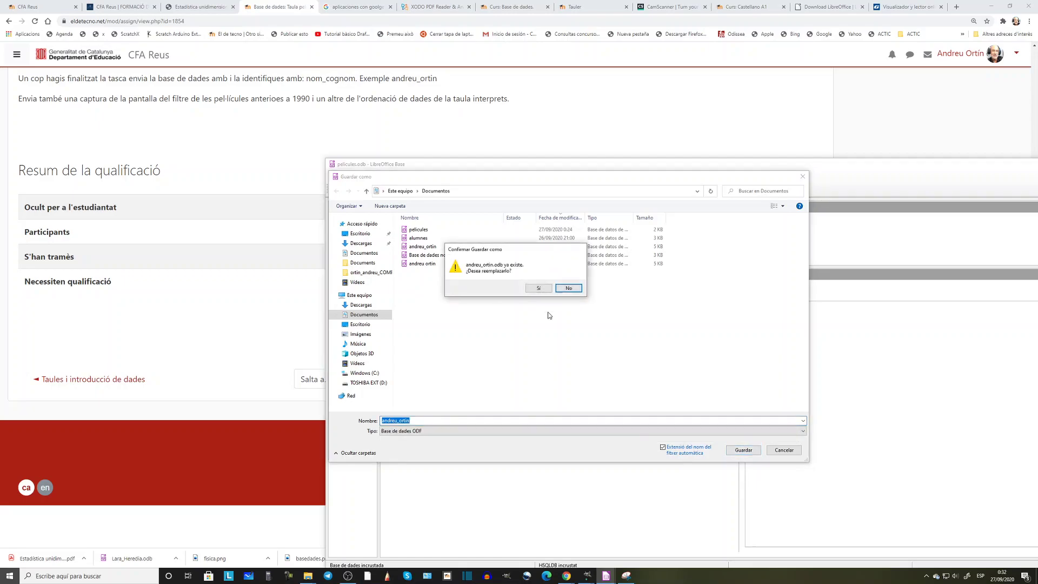
left_click(538, 288)
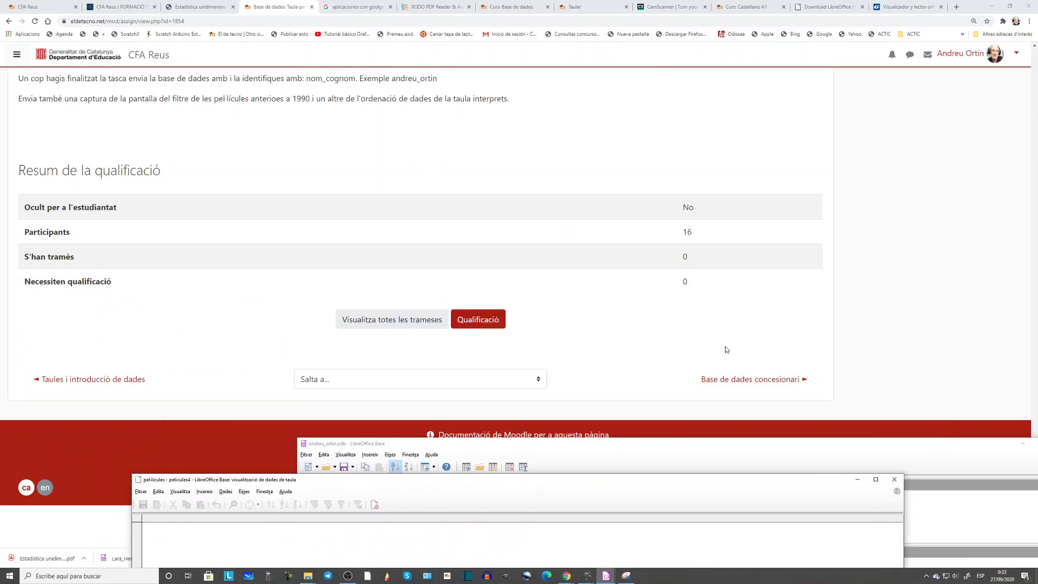
Switch the course role to Estudiant and scroll to the assignment's status, showing Cap intent.
scroll(650, 329, "up", 13)
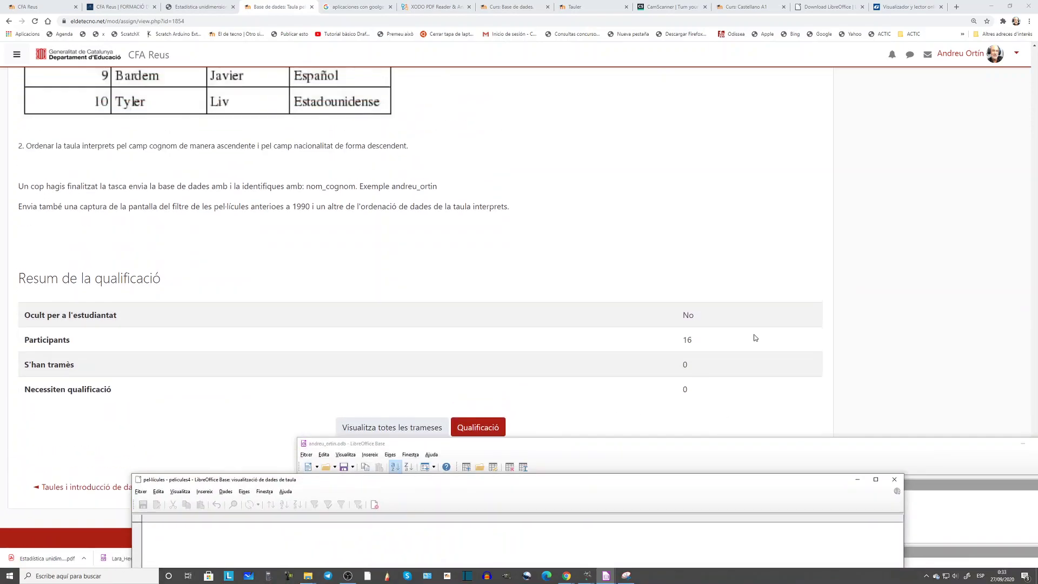
scroll(922, 291, "up", 15)
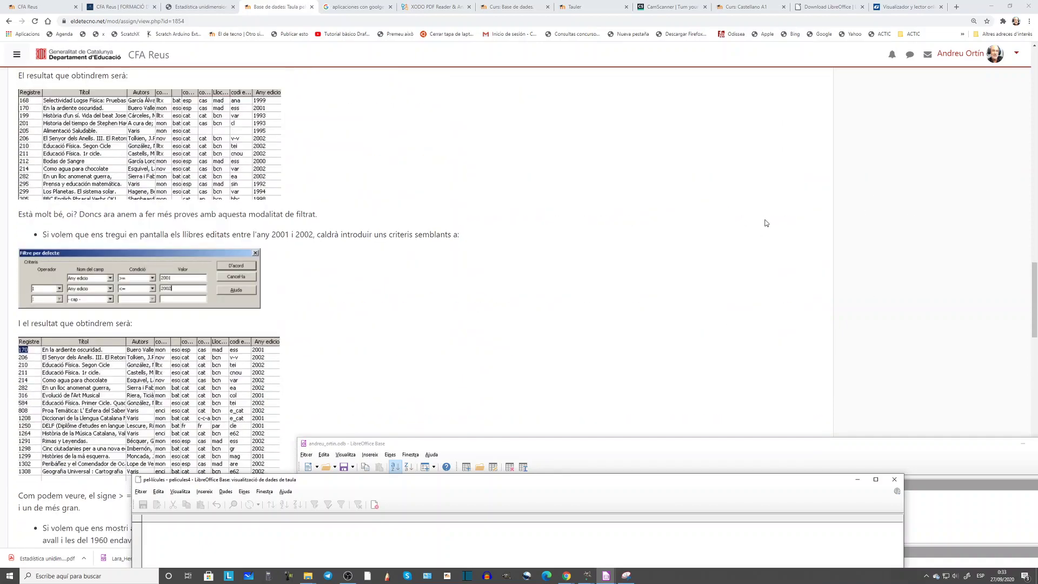
left_click(1010, 54)
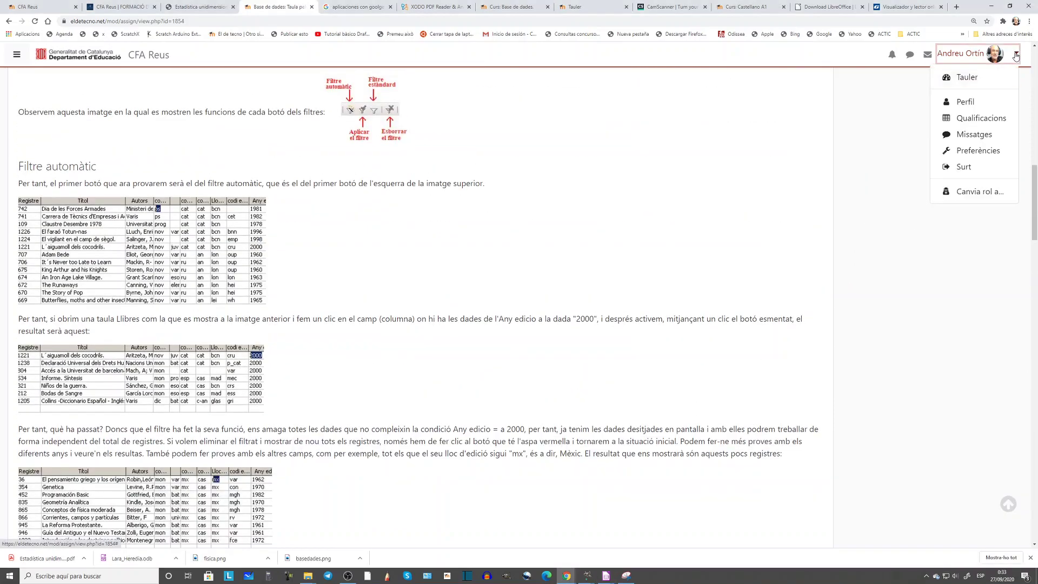
left_click(977, 193)
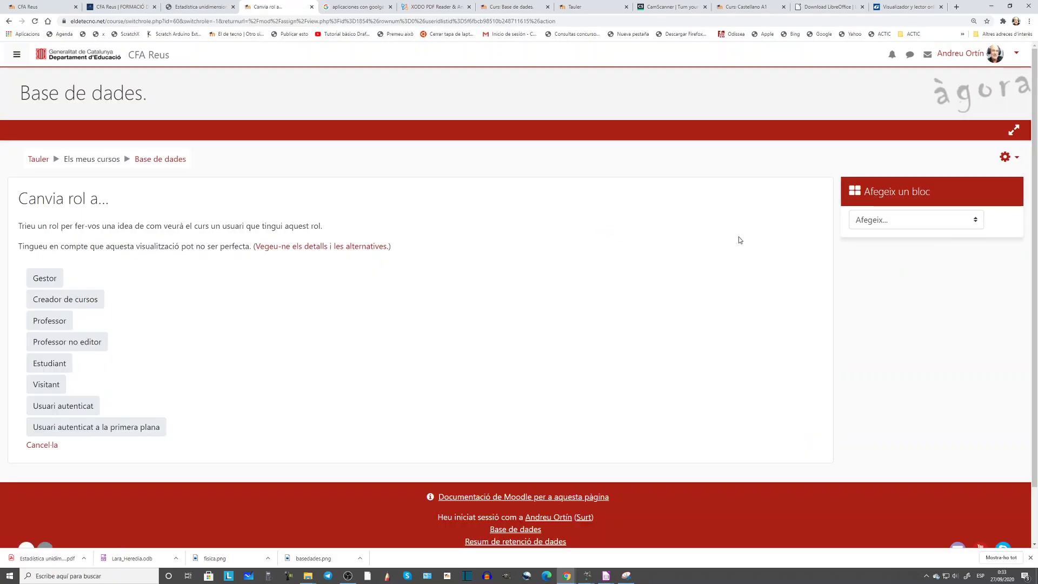
left_click(60, 367)
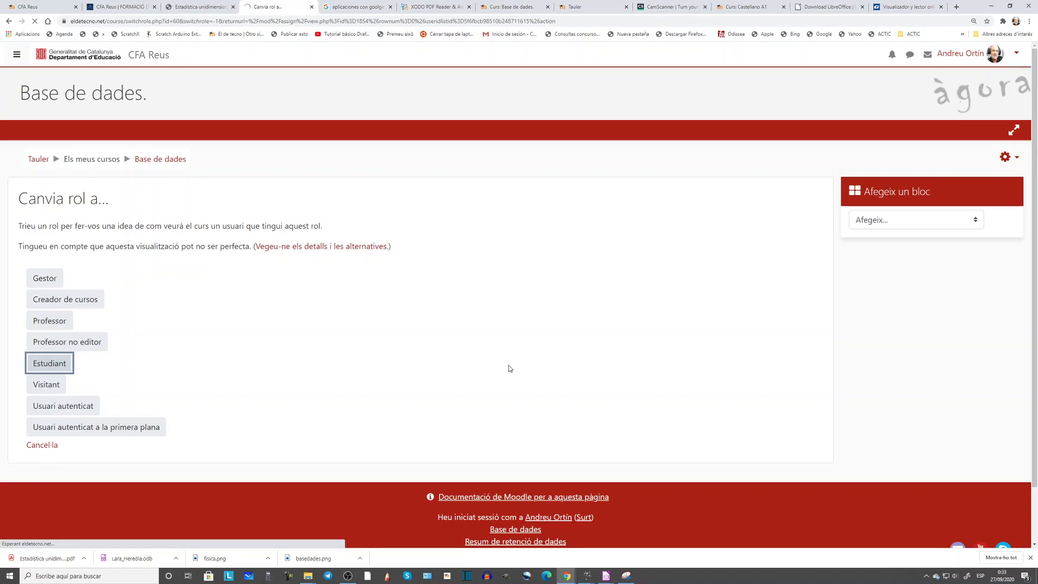
scroll(406, 403, "down", 10)
scroll(405, 403, "down", 15)
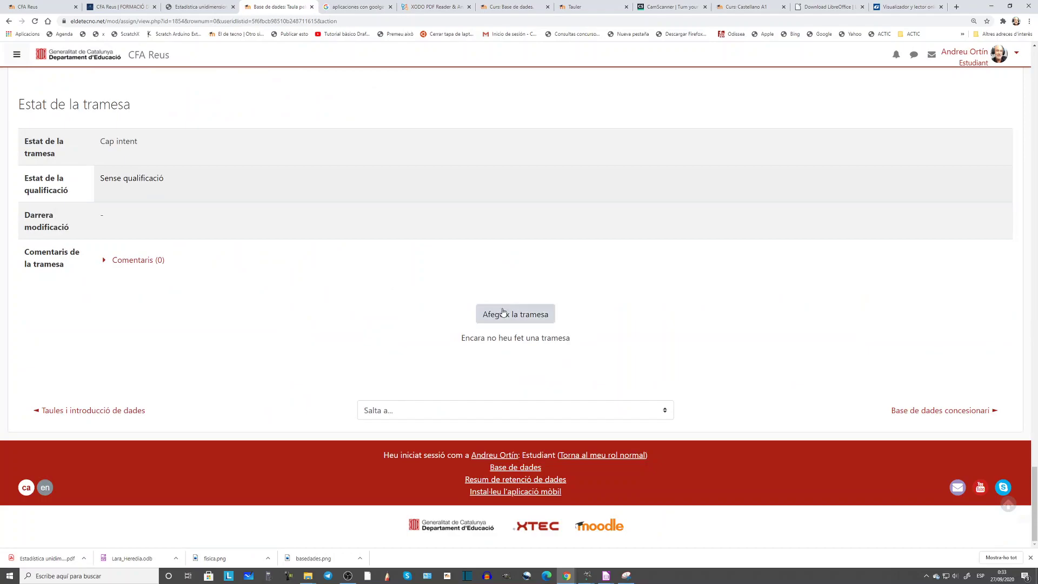
Add a submission and write 'Filtre 1 pel·lícules anteriors...' in the online text, ready to insert an image.
left_click(503, 312)
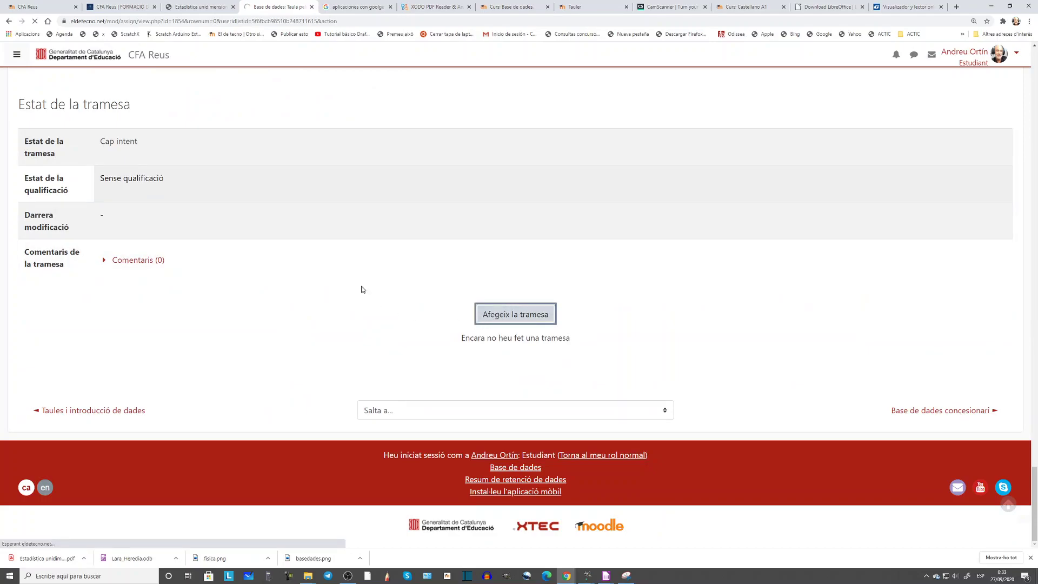
scroll(342, 346, "down", 12)
scroll(338, 358, "down", 20)
scroll(423, 405, "down", 10)
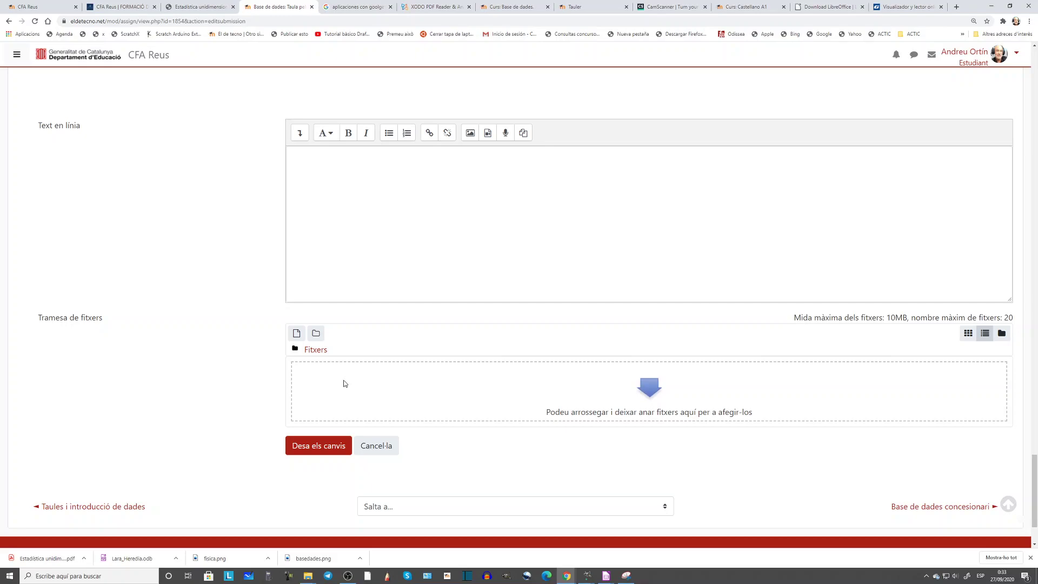
left_click(350, 175)
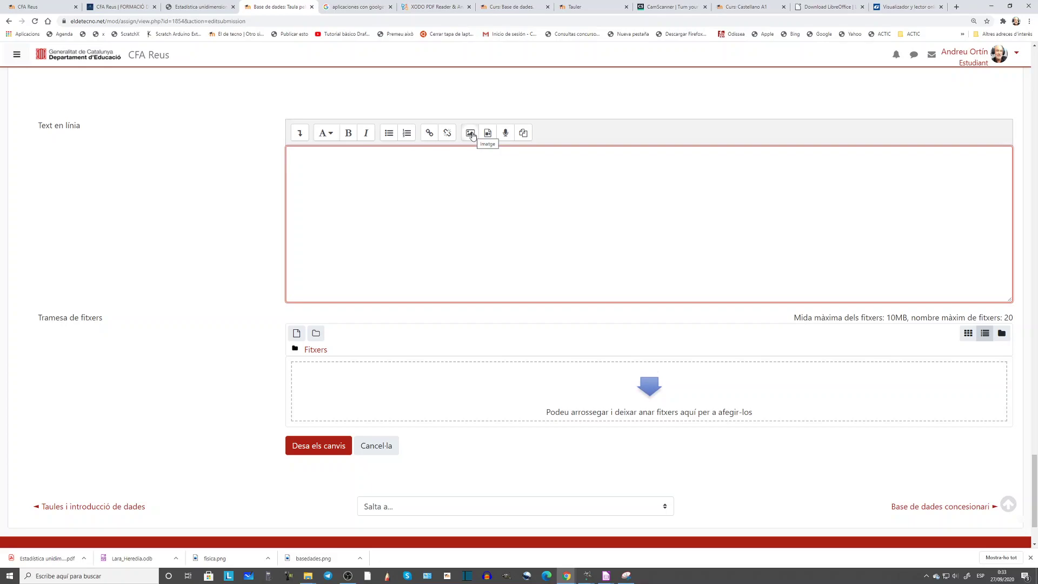
type("Filtre 1 pel·lícules")
type("anteriors...")
left_click(471, 135)
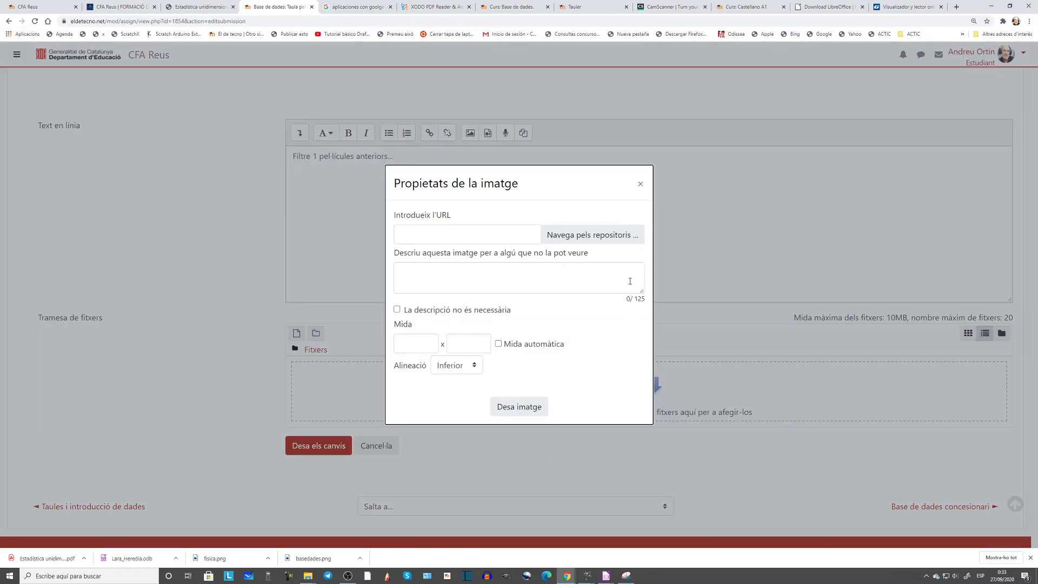
Upload the pelfiltre1.PNG screenshot from the Imágenes folder into the image dialog.
left_click(594, 236)
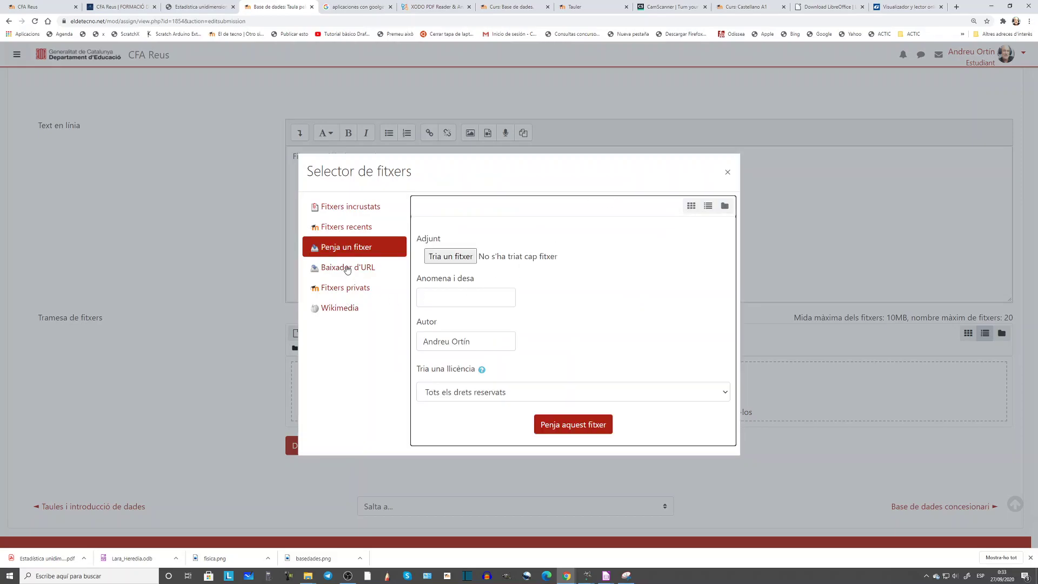
left_click(441, 256)
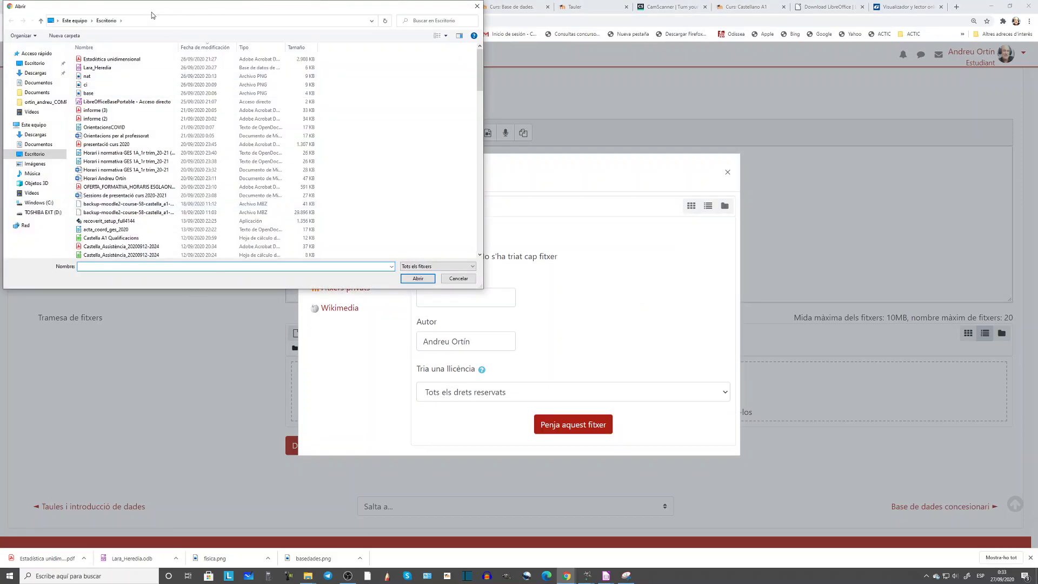
left_click_drag(156, 10, 411, 68)
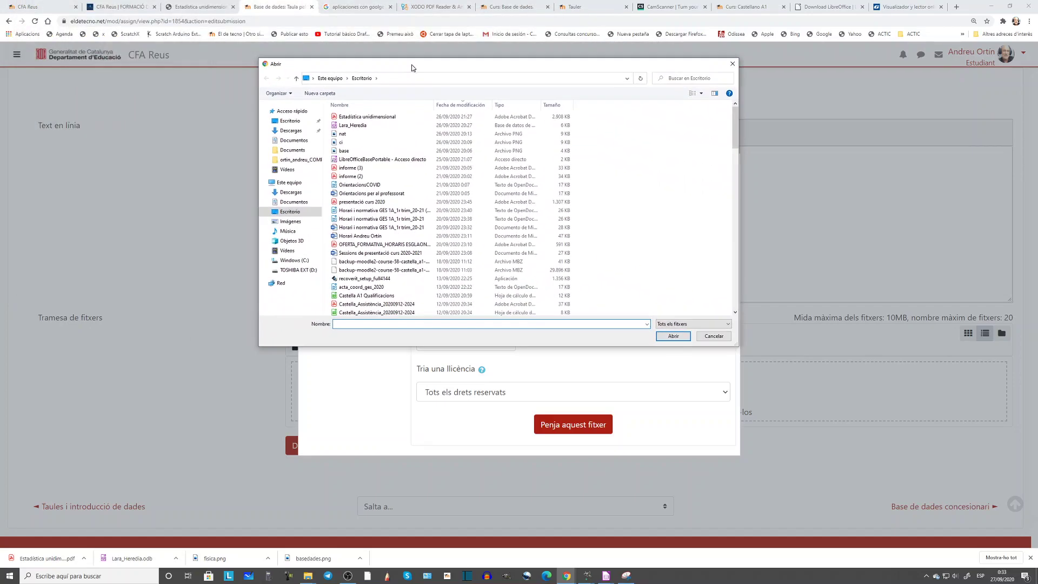
left_click(294, 226)
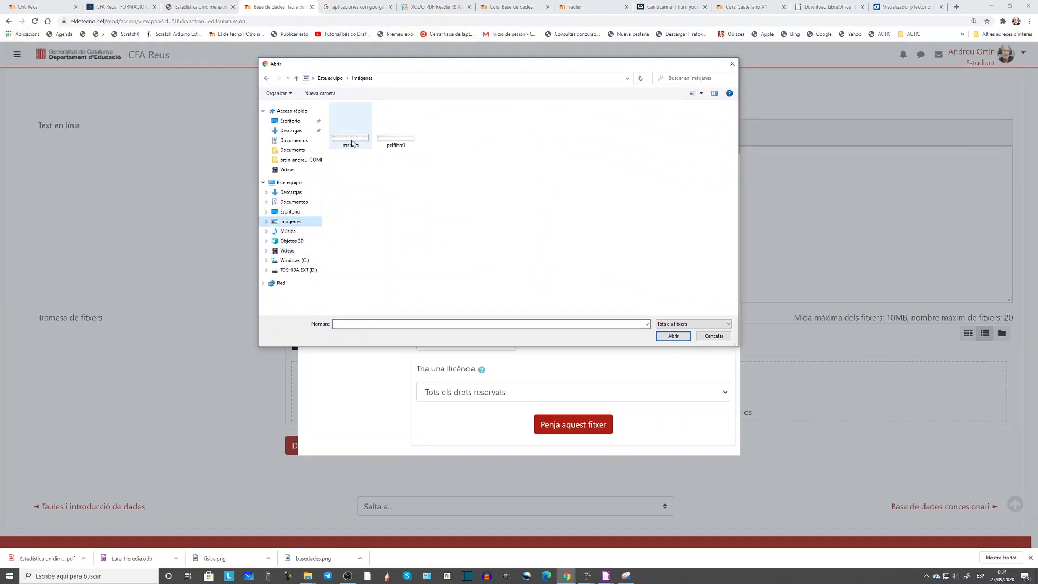
double_click(399, 142)
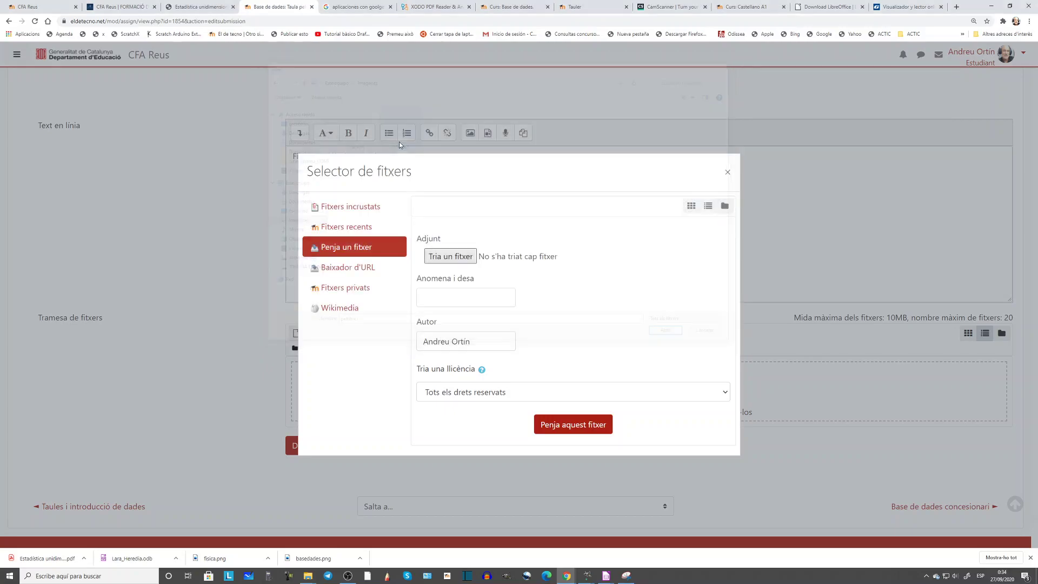
left_click(578, 427)
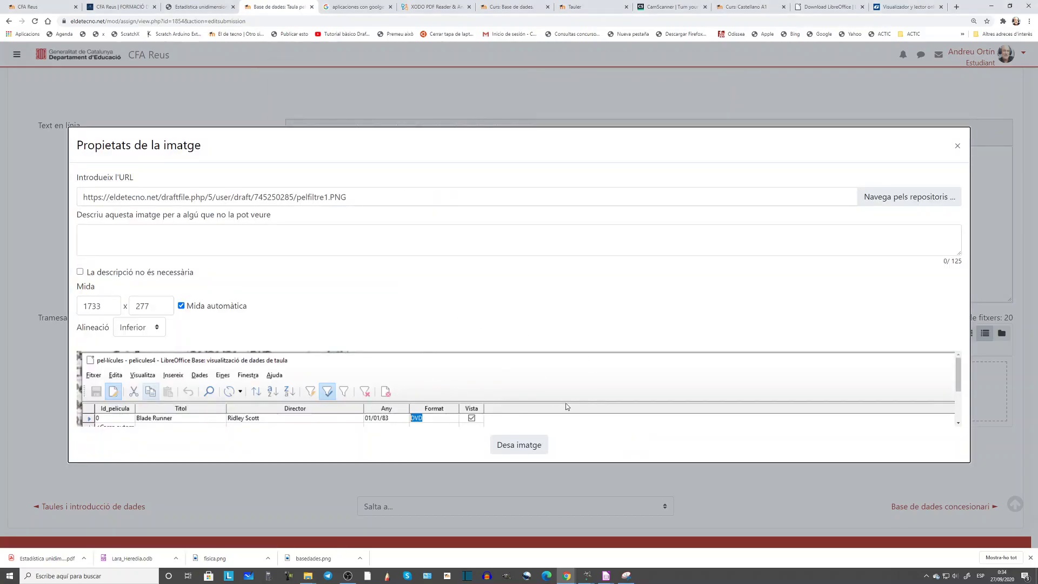
Resize the image to 600 × 96 pixels and mark that no description is needed.
scroll(595, 379, "down", 3)
scroll(487, 378, "up", 3)
double_click(104, 307)
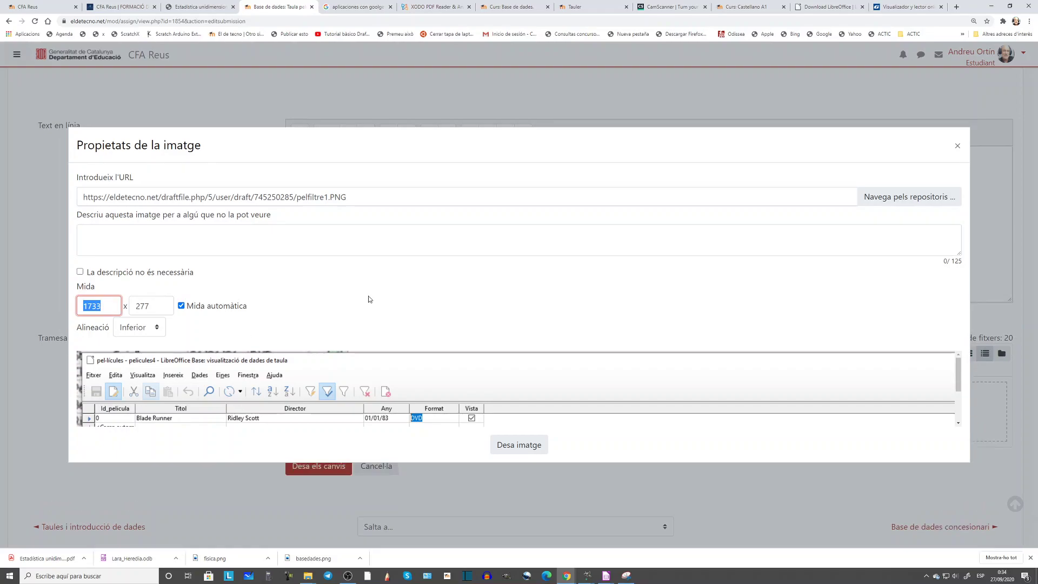
type("600")
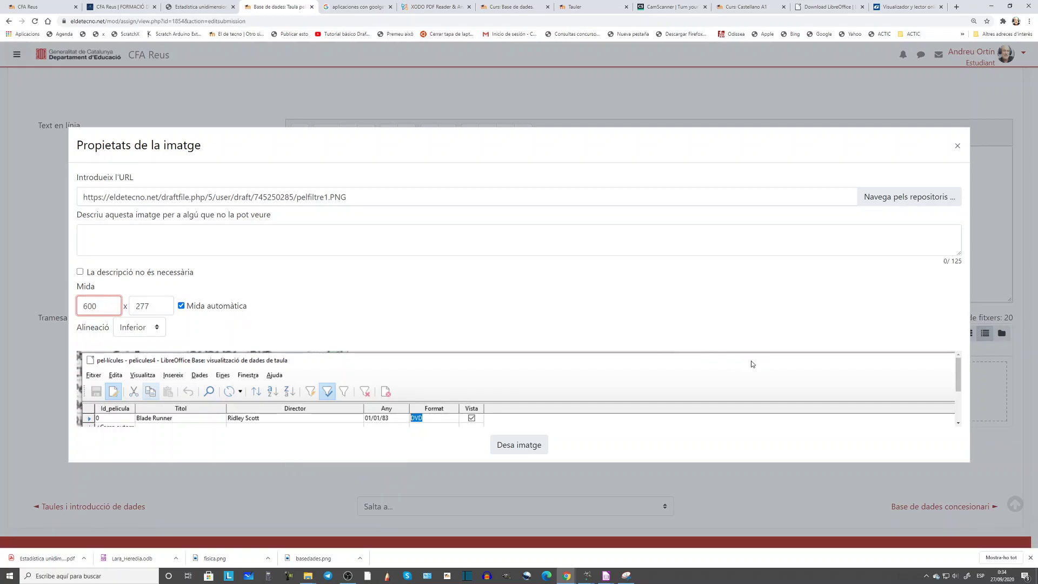
left_click(524, 448)
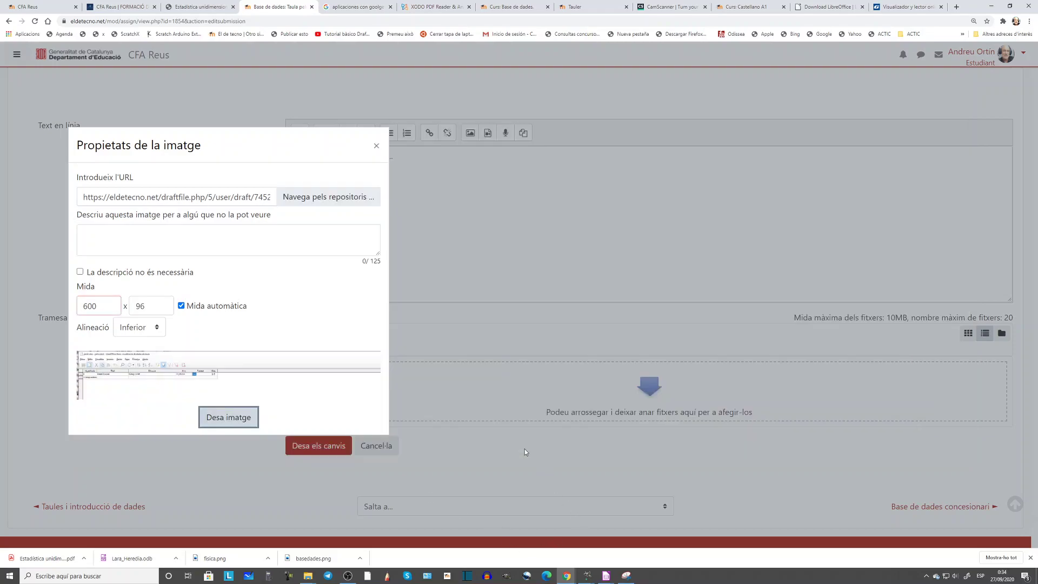
left_click(253, 423)
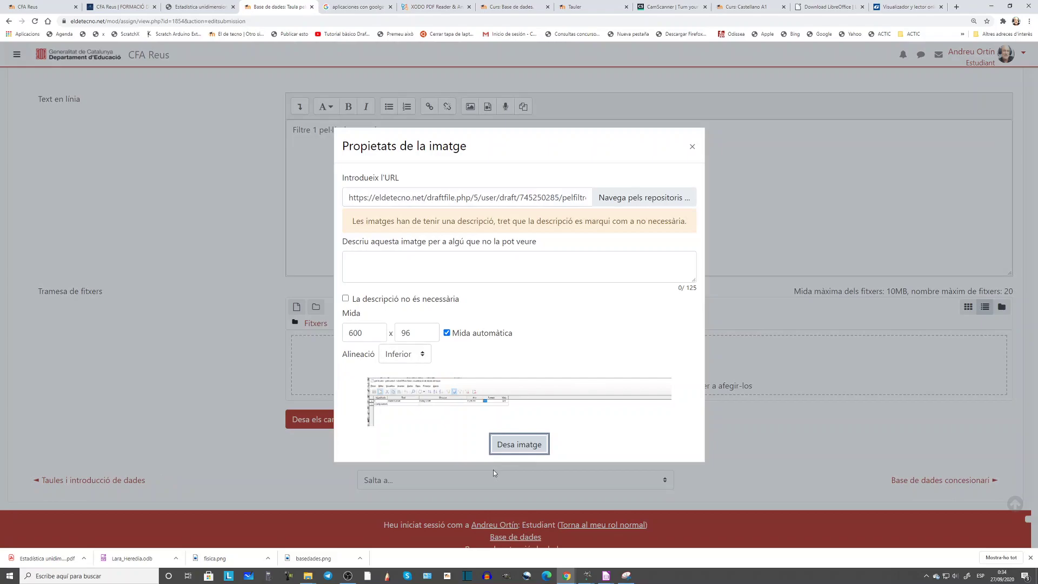
left_click(345, 298)
Insert the resized screenshot into the online text and save the submission without attaching any file.
key("Return")
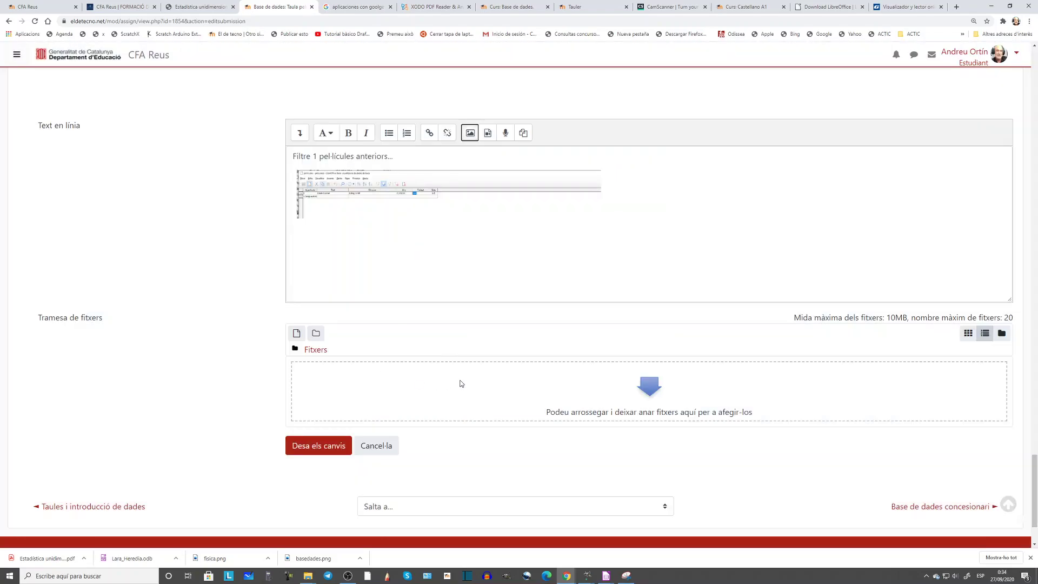
left_click(635, 199)
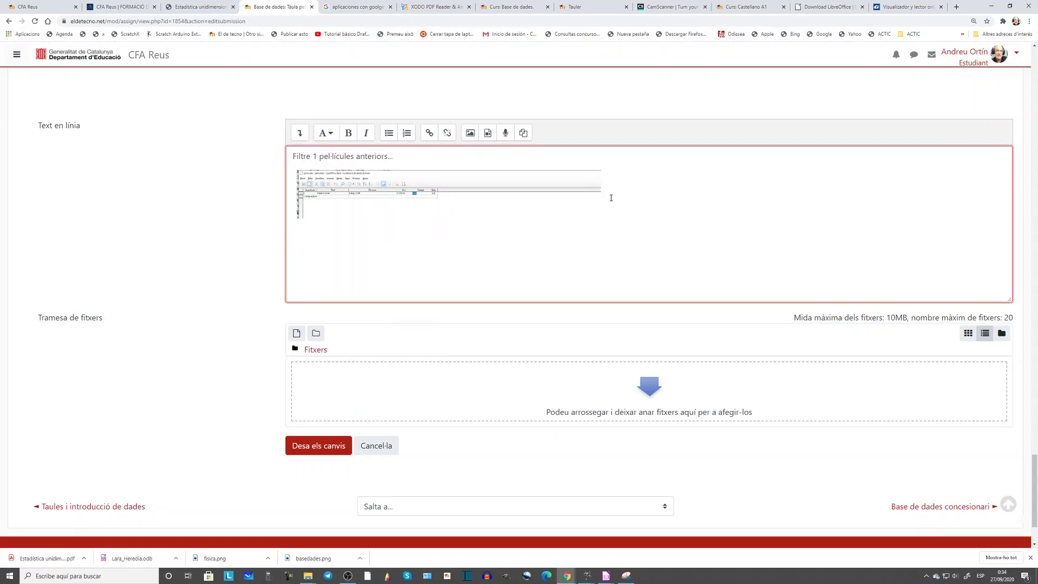
left_click(335, 372)
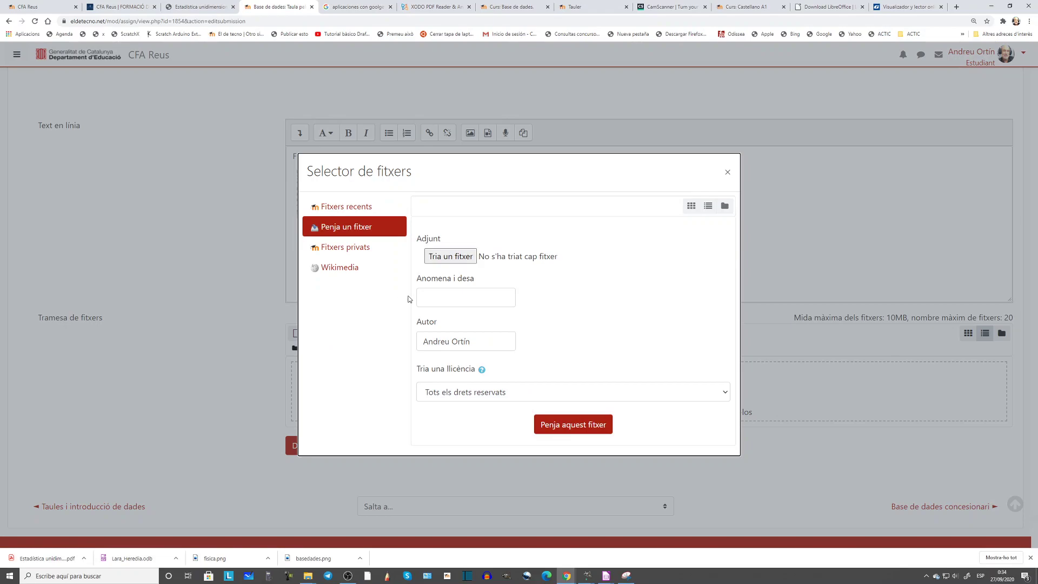
left_click(450, 256)
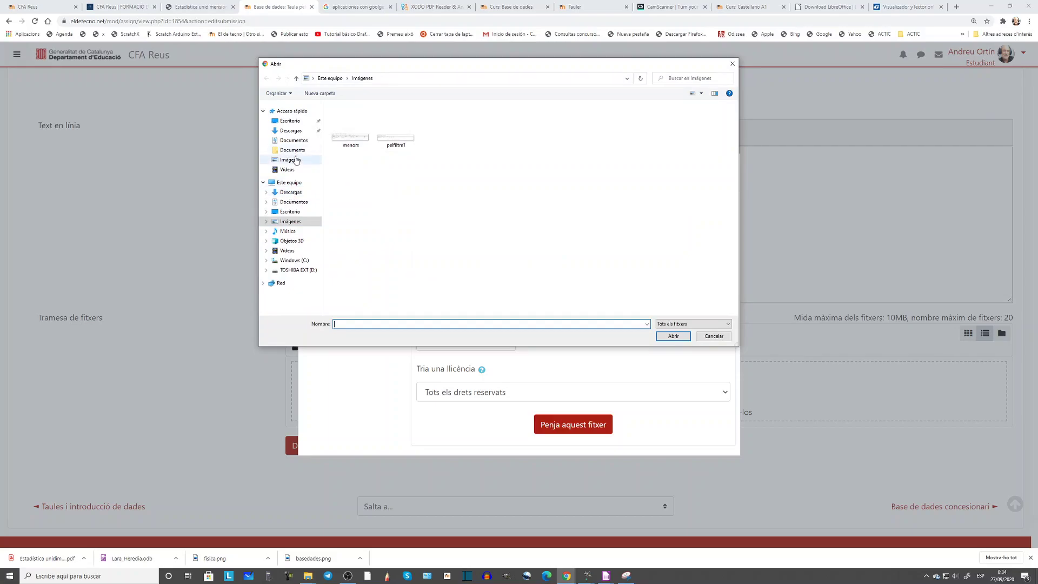
left_click(297, 202)
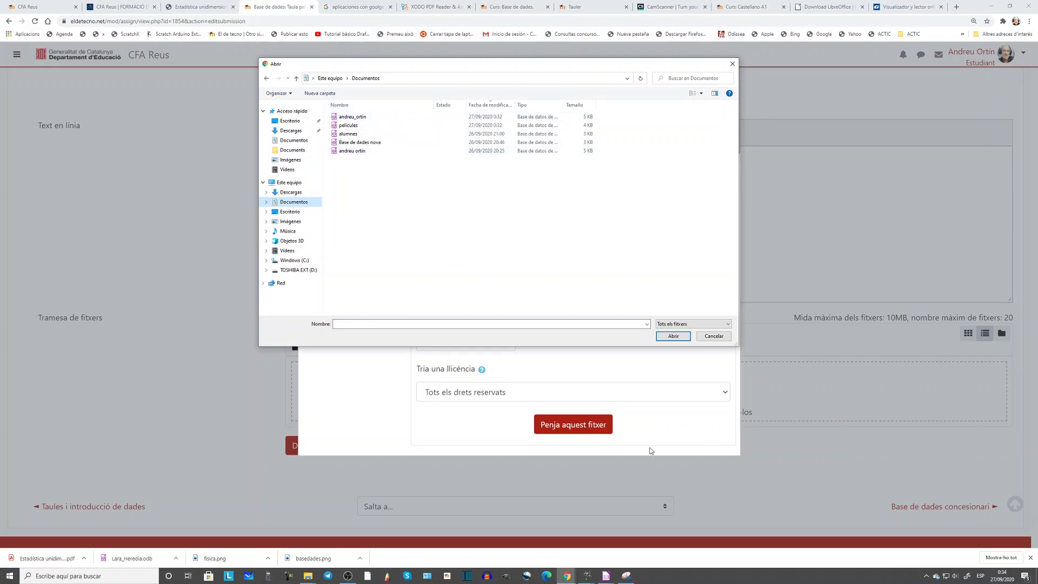
left_click(733, 64)
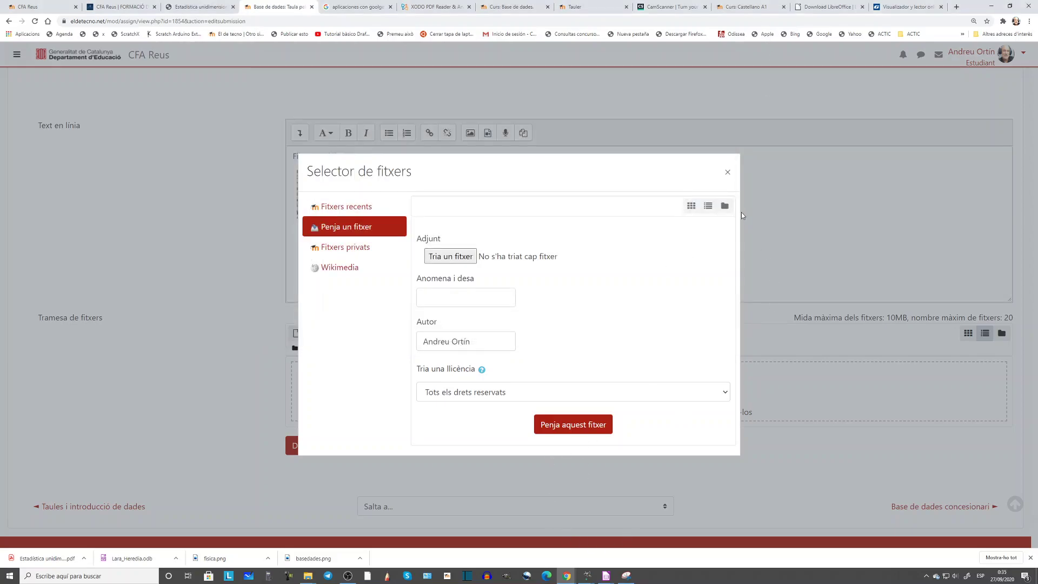
left_click(728, 172)
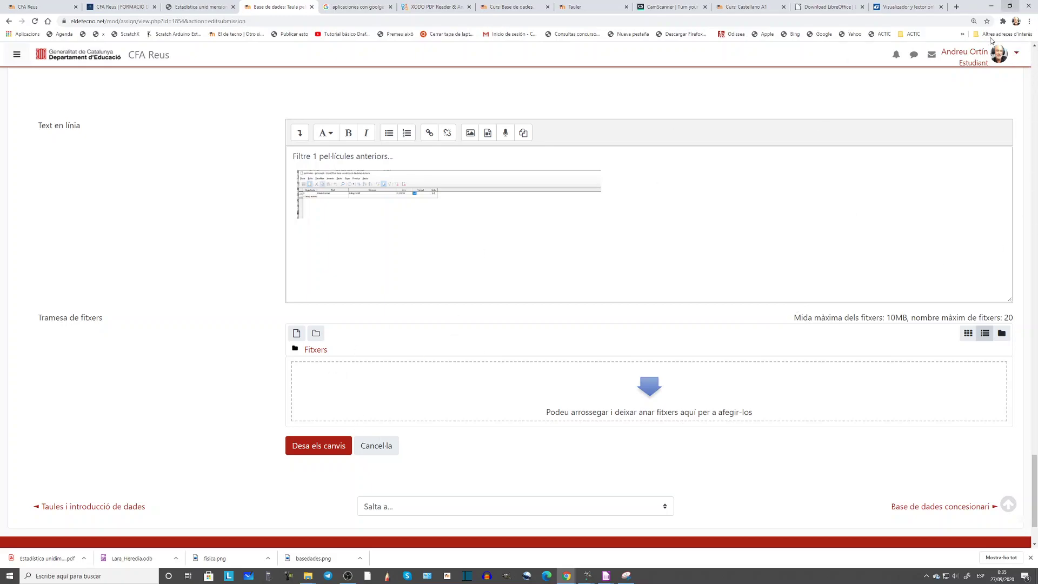
left_click(317, 452)
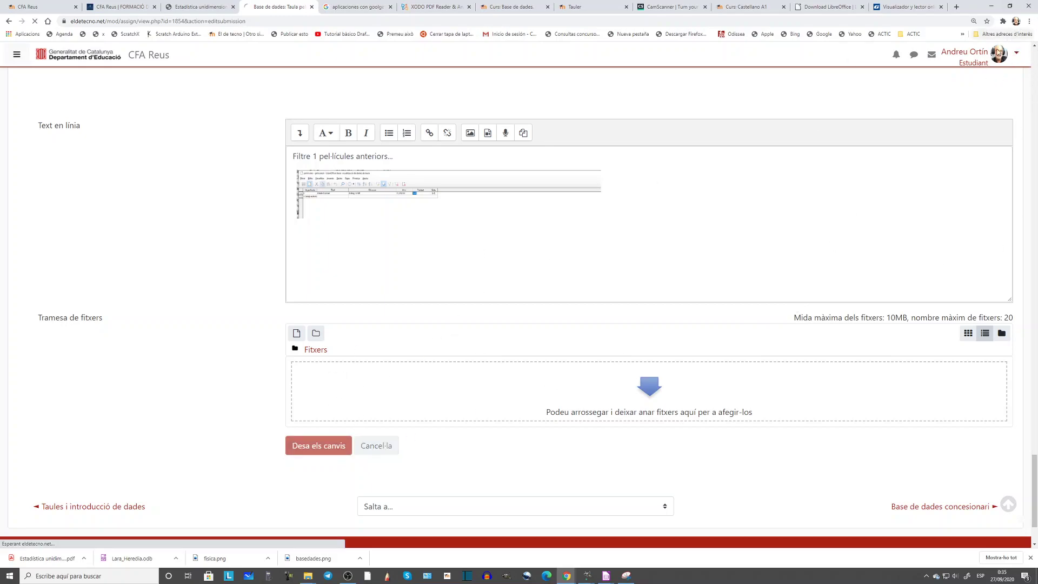